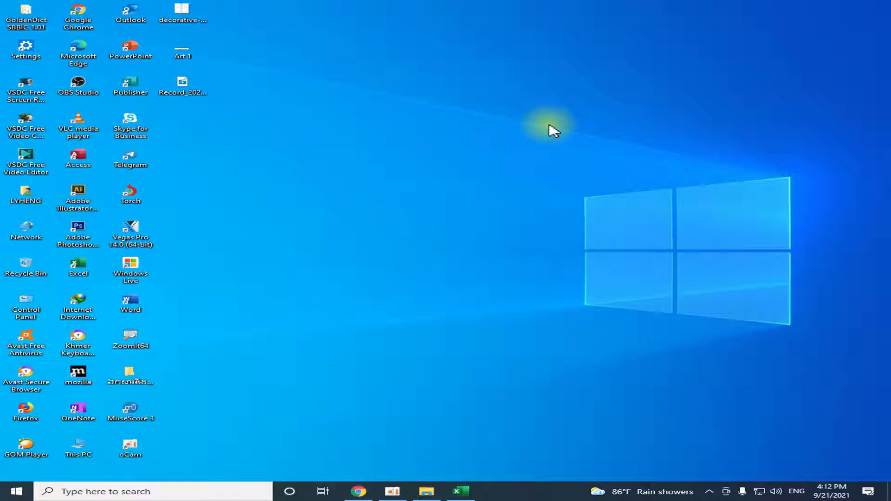
- Restore the Book1 Excel window showing the Khmer payroll table
{"action": "left_click", "coordinate": [461, 492]}
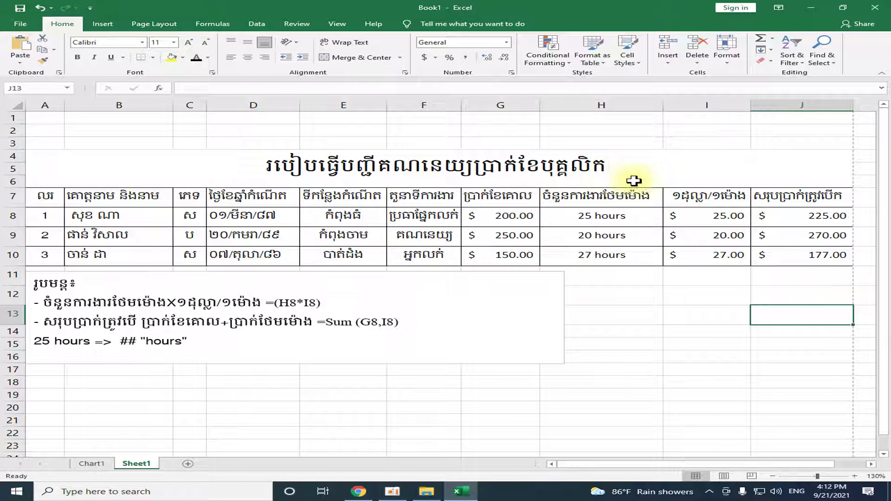
{"action": "scroll", "coordinate": [381, 287], "scroll_direction": "down", "scroll_amount": 1}
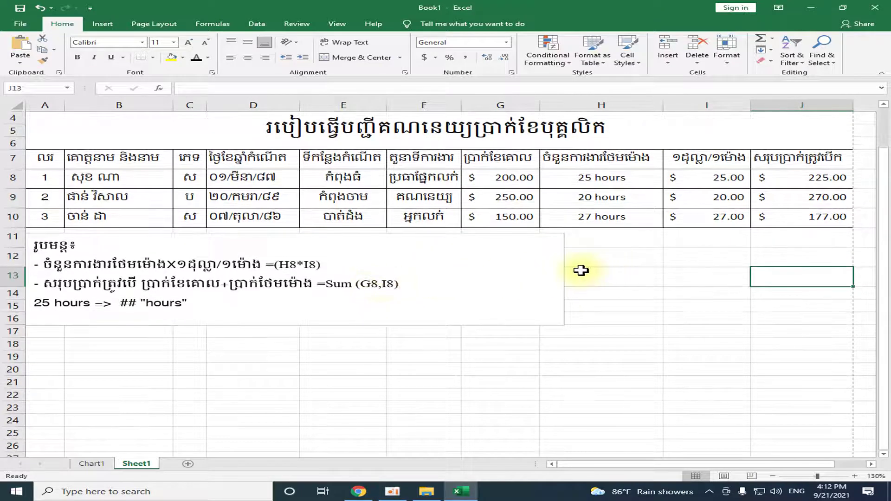
{"action": "left_click", "coordinate": [556, 266]}
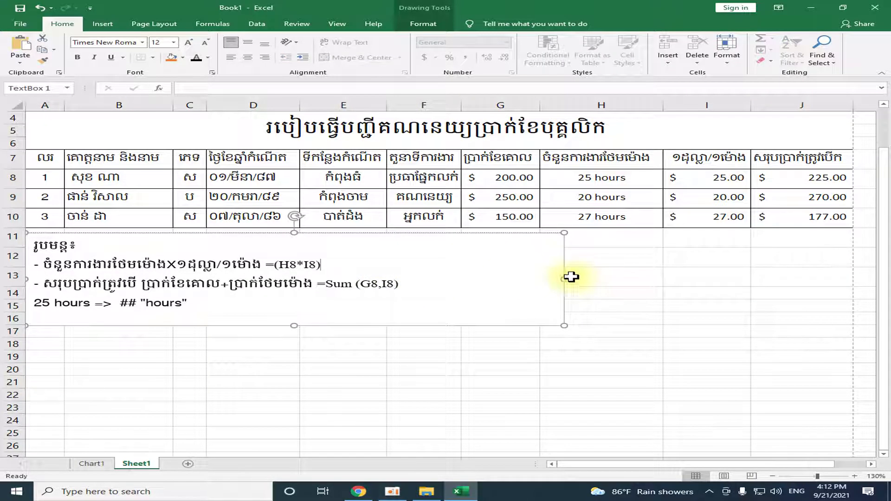
{"action": "scroll", "coordinate": [531, 203], "scroll_direction": "up", "scroll_amount": 1}
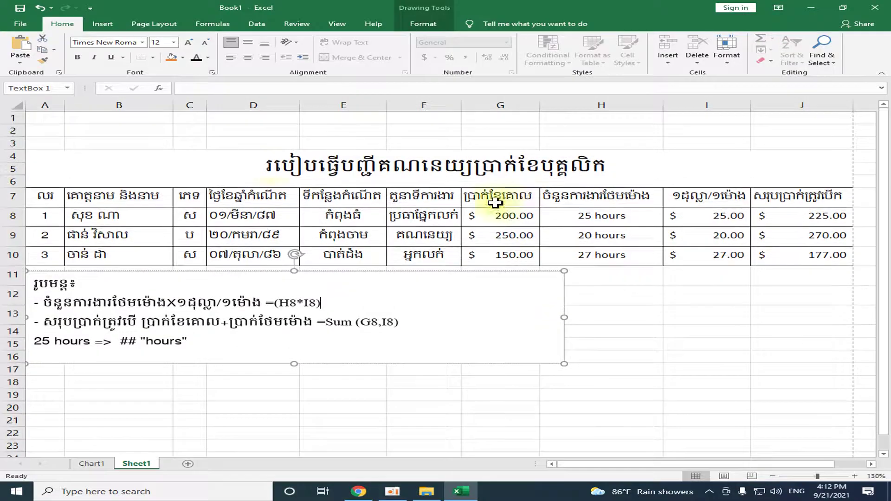
{"action": "left_click", "coordinate": [279, 132]}
{"action": "scroll", "coordinate": [301, 242], "scroll_direction": "down", "scroll_amount": 3}
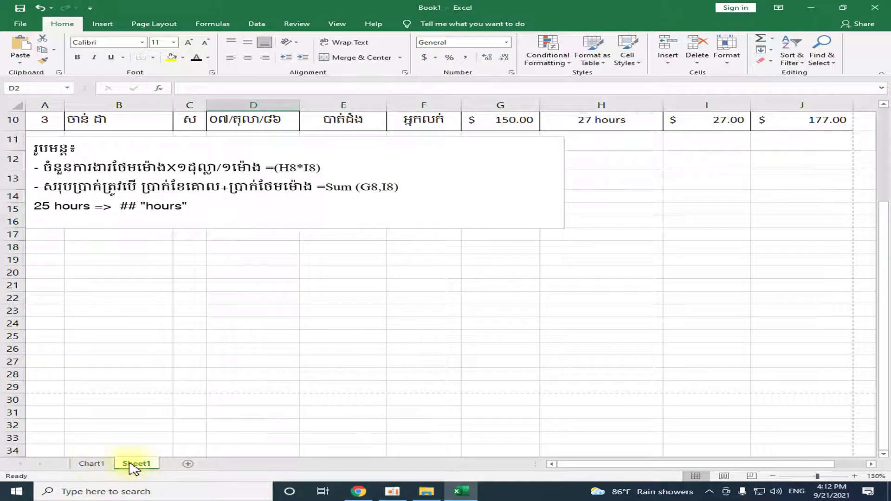
{"action": "left_click", "coordinate": [185, 464]}
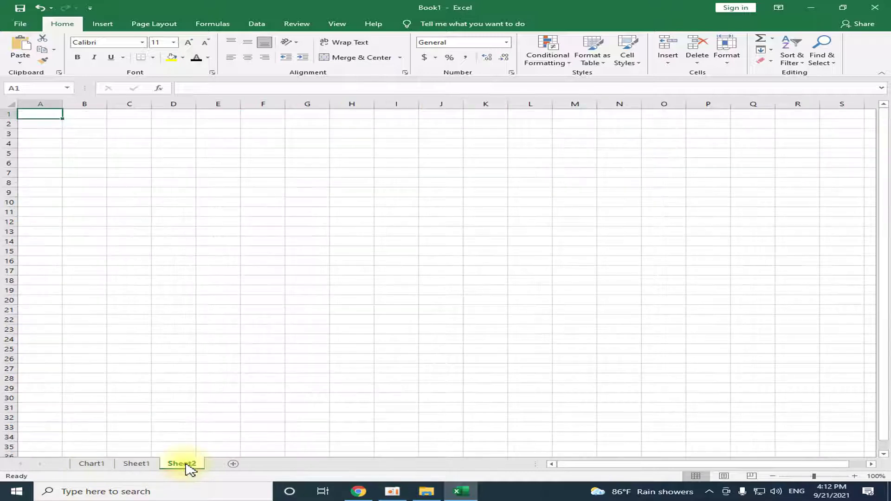
- On the new blank Sheet2, select A1 and bring up the Page Layout paper sizes
{"action": "left_click", "coordinate": [216, 123]}
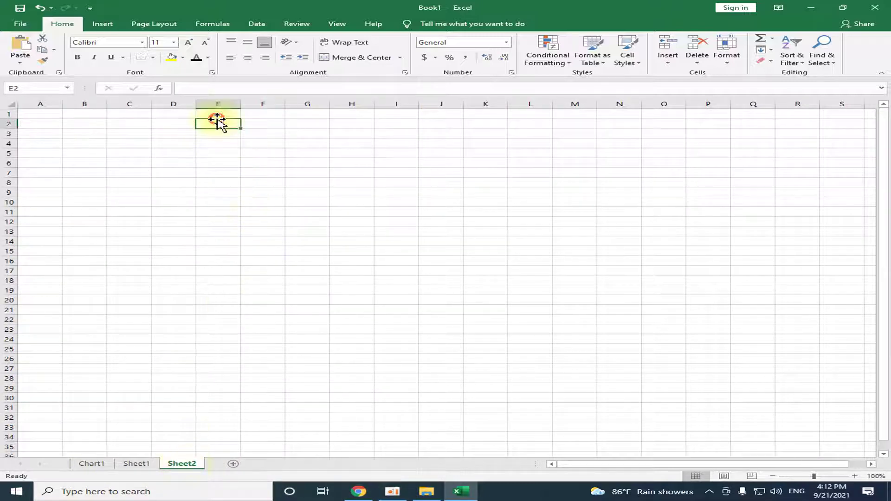
{"action": "left_click", "coordinate": [32, 115]}
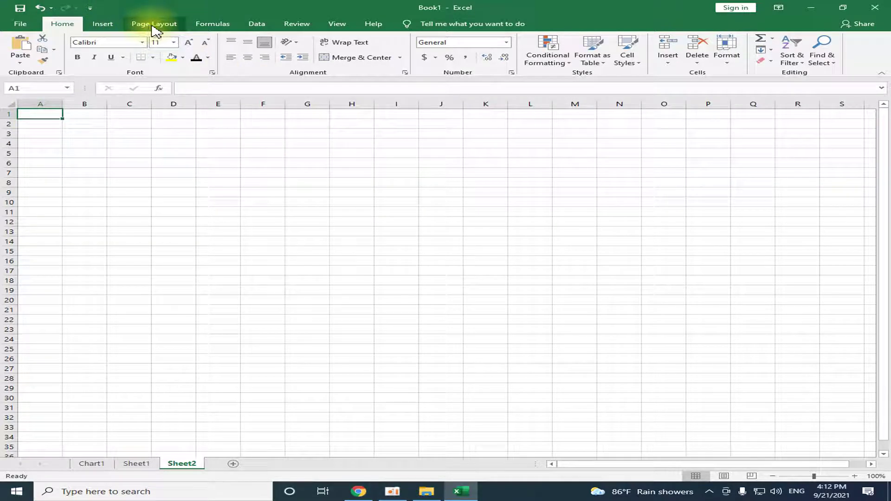
{"action": "left_click", "coordinate": [155, 24]}
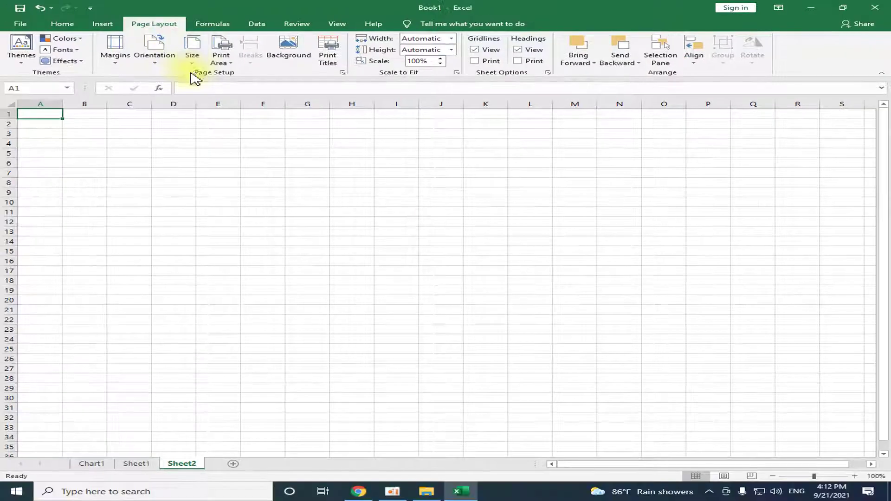
{"action": "left_click", "coordinate": [192, 50]}
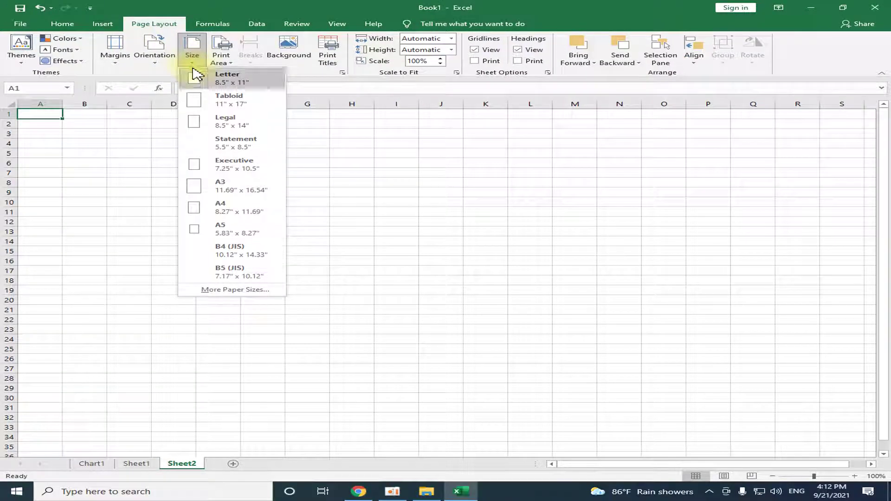
- Set Sheet2's page to A4 paper, Landscape orientation and Narrow margins
{"action": "left_click", "coordinate": [235, 209]}
{"action": "left_click", "coordinate": [154, 51]}
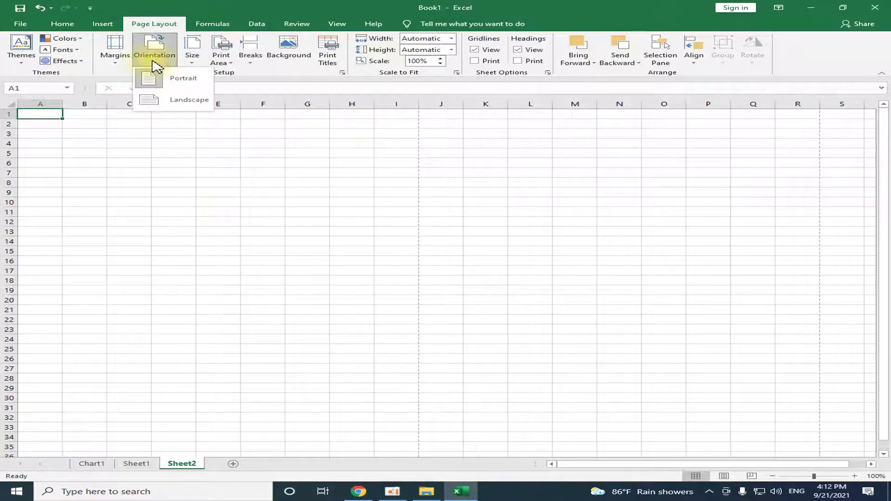
{"action": "left_click", "coordinate": [174, 101]}
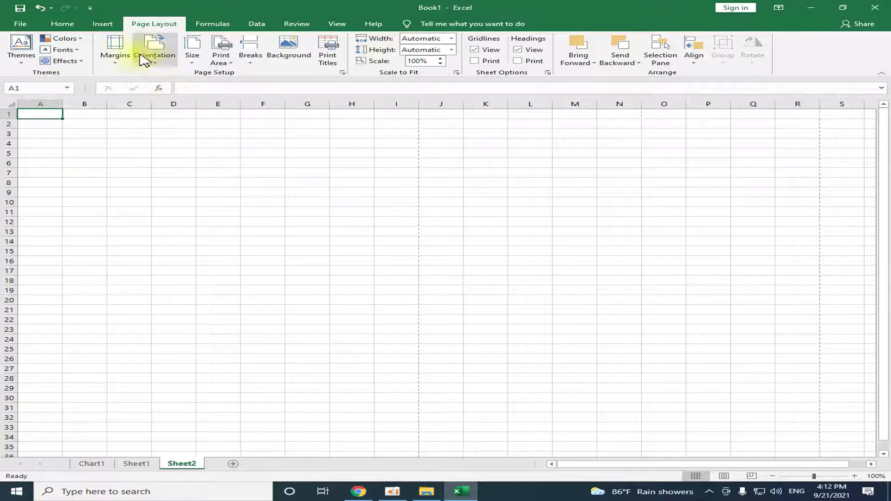
{"action": "left_click", "coordinate": [115, 51]}
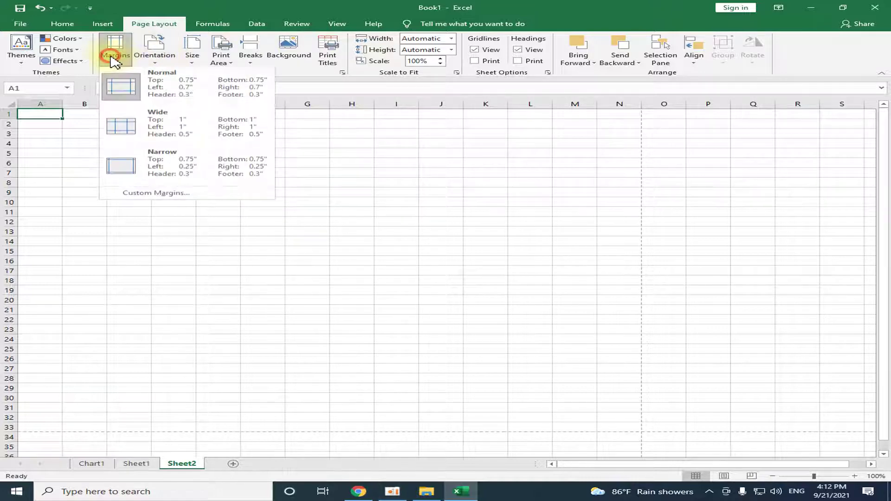
{"action": "left_click", "coordinate": [153, 160]}
- Confirm the A4, Landscape and Narrow settings, then return to Sheet1's payroll table
{"action": "left_click", "coordinate": [192, 55]}
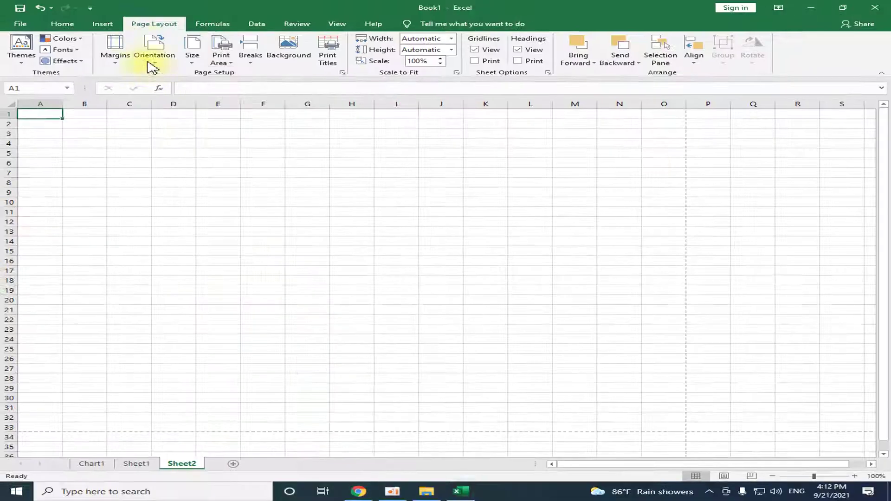
{"action": "left_click", "coordinate": [156, 54]}
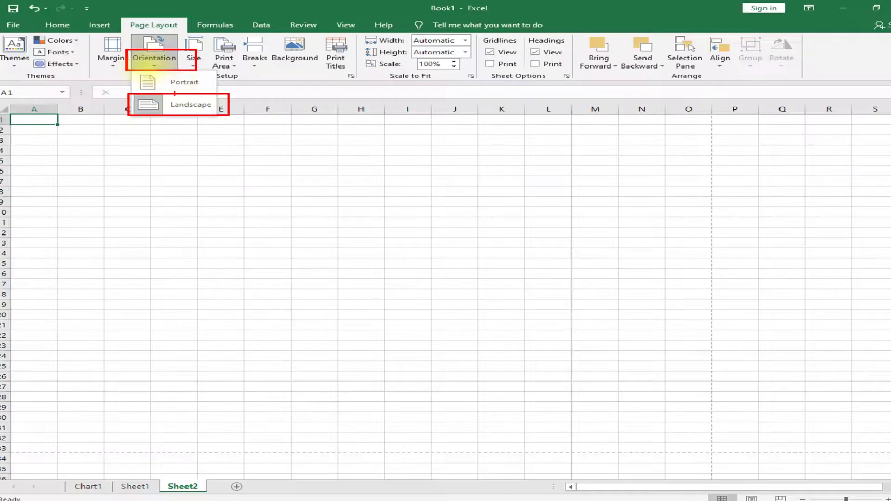
{"action": "left_click", "coordinate": [176, 153]}
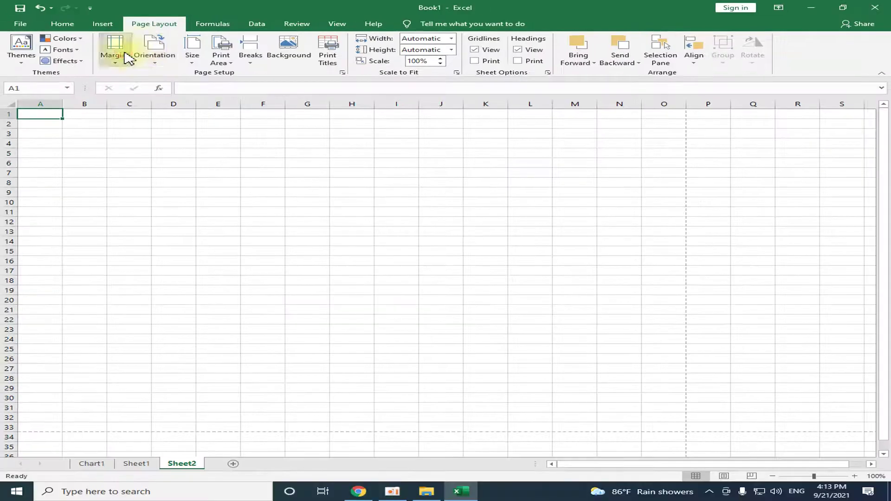
{"action": "left_click", "coordinate": [116, 51]}
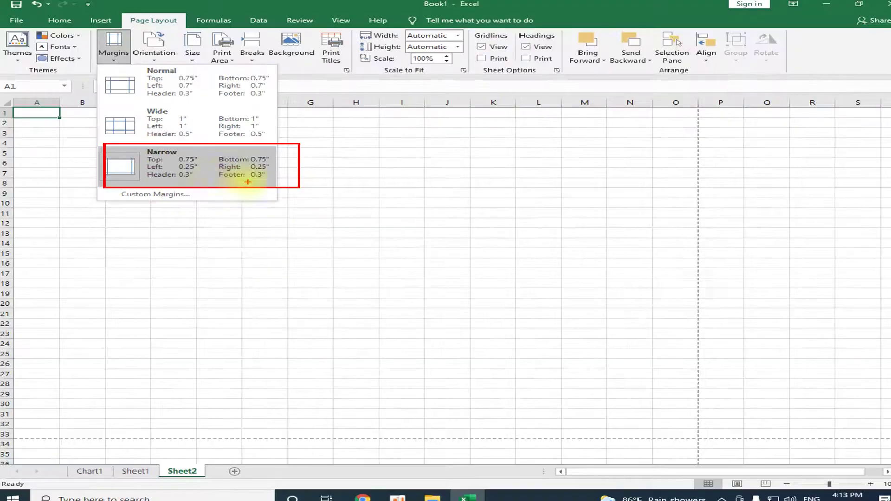
{"action": "left_click", "coordinate": [245, 188]}
{"action": "left_click", "coordinate": [245, 189]}
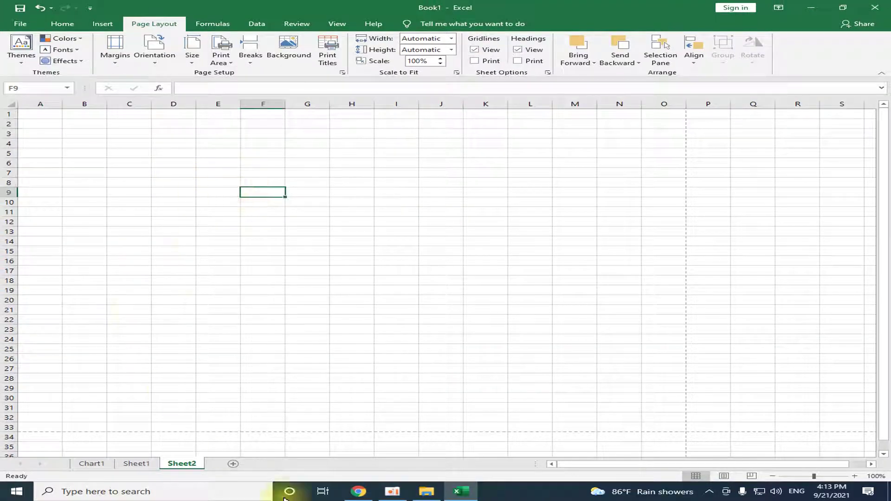
{"action": "left_click", "coordinate": [145, 470]}
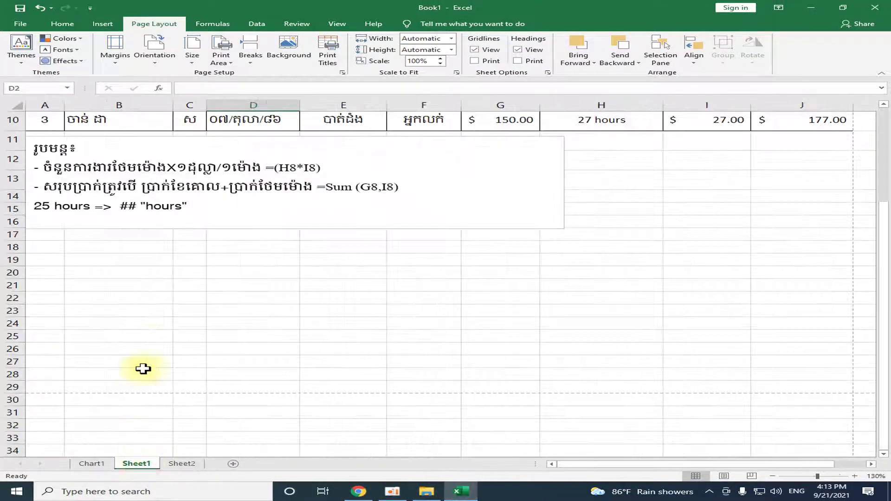
- Inspect Sheet1's merged title and the table's span across columns A to J
{"action": "scroll", "coordinate": [332, 204], "scroll_direction": "up", "scroll_amount": 3}
{"action": "left_click", "coordinate": [367, 184]}
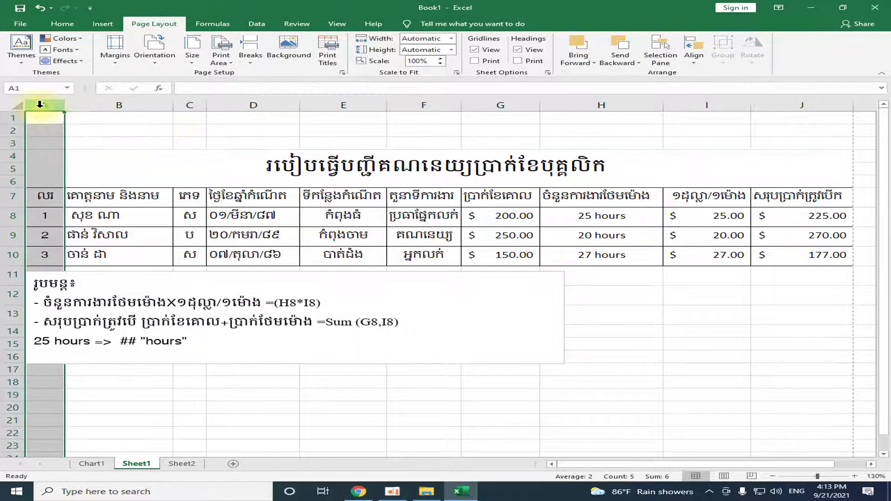
{"action": "left_click", "coordinate": [824, 105]}
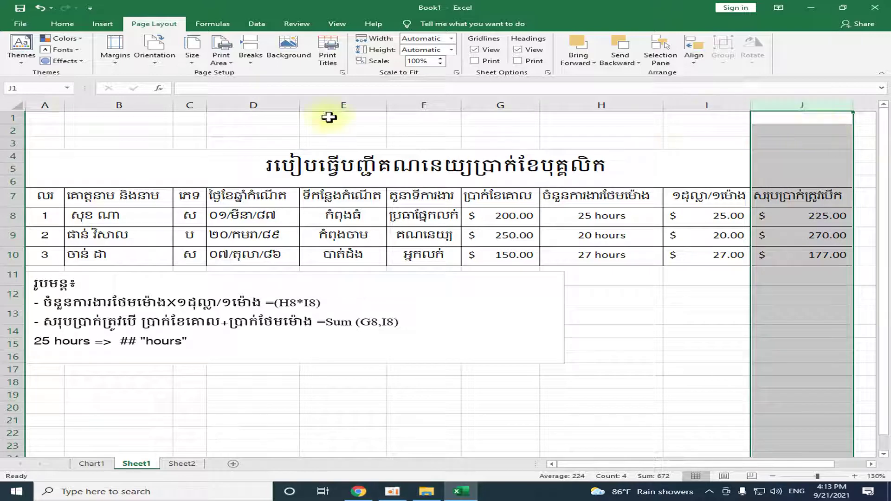
{"action": "left_click_drag", "start_coordinate": [60, 106], "coordinate": [827, 106]}
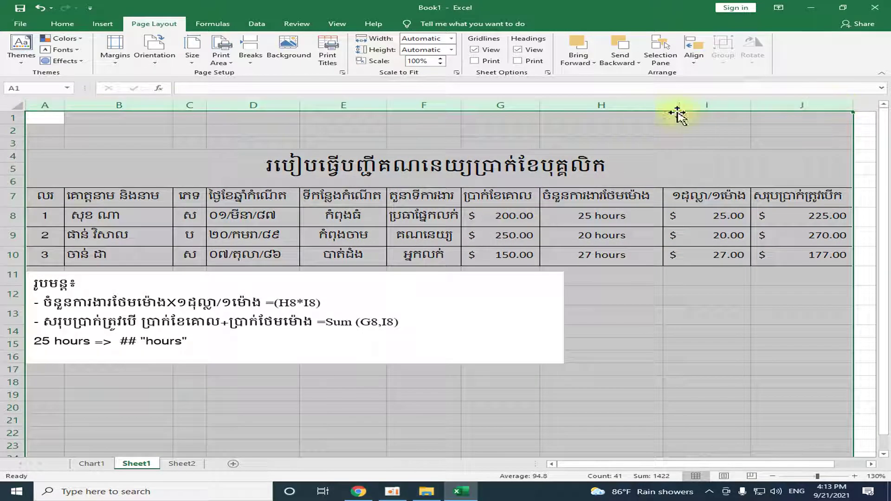
{"action": "left_click", "coordinate": [111, 206]}
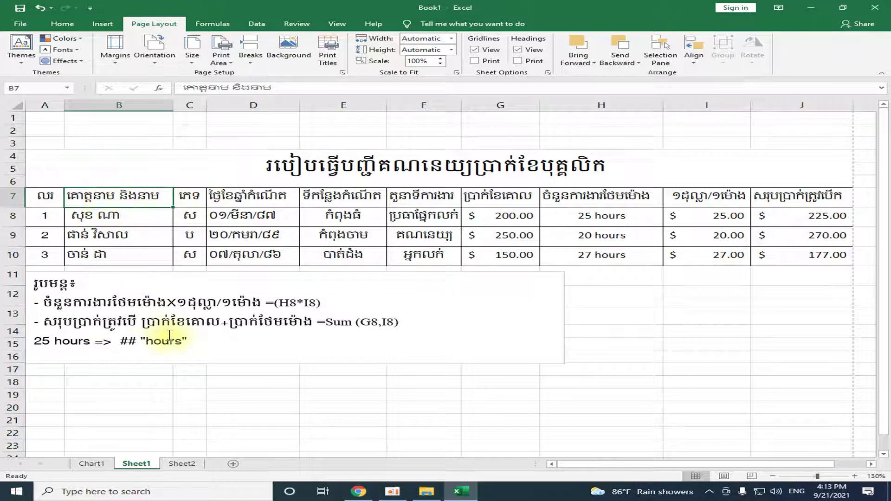
- Check rows 1 and 5 and the merged title's extent, then switch to Sheet2
{"action": "left_click", "coordinate": [5, 118]}
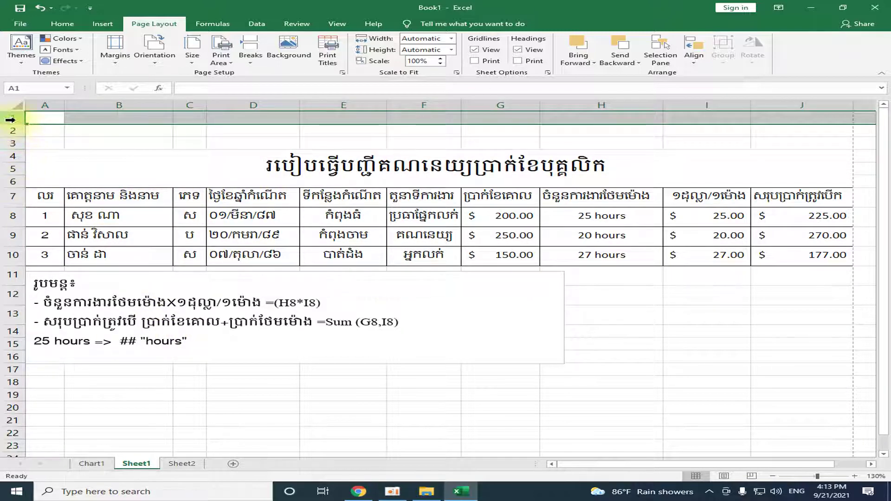
{"action": "left_click", "coordinate": [12, 169]}
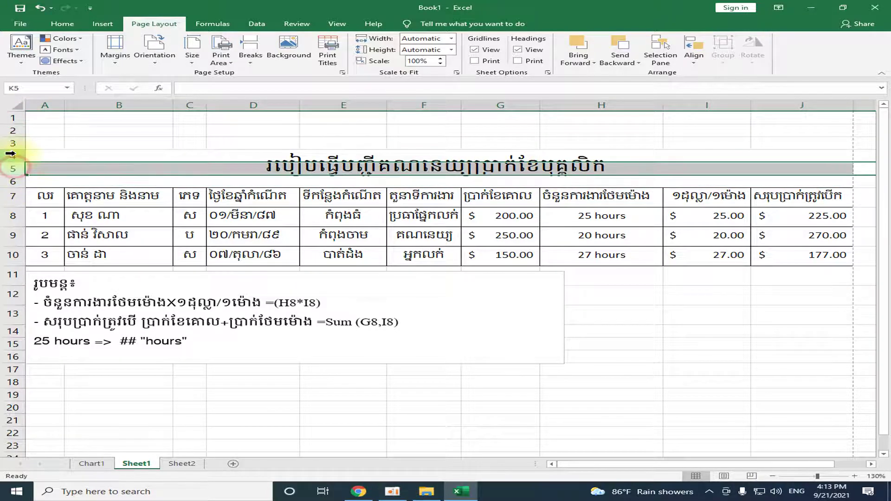
{"action": "left_click", "coordinate": [14, 119]}
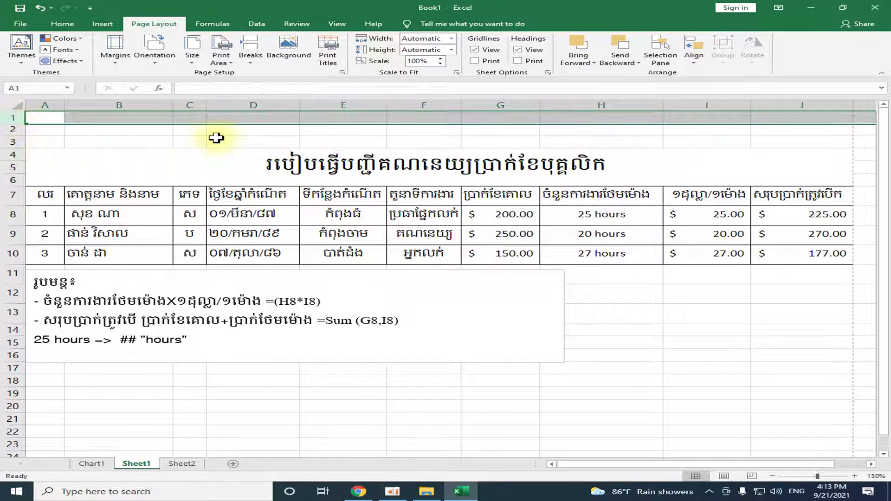
{"action": "left_click", "coordinate": [215, 138]}
{"action": "left_click", "coordinate": [403, 158]}
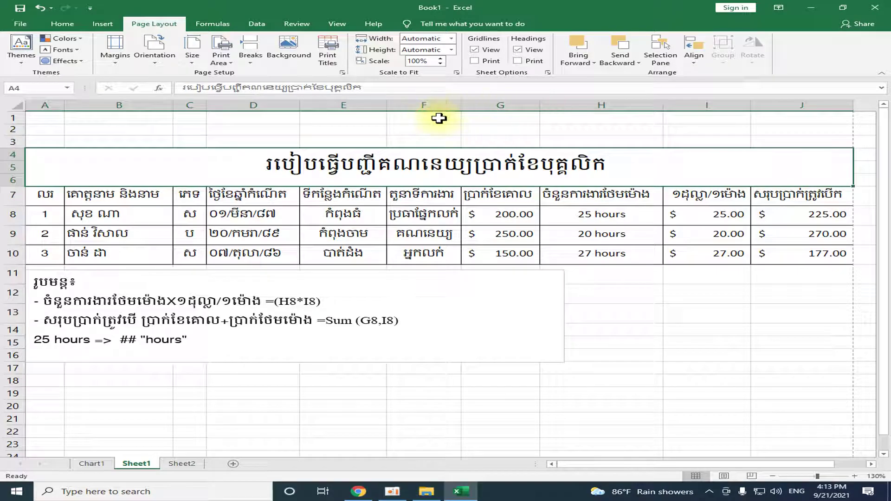
{"action": "left_click_drag", "start_coordinate": [439, 118], "coordinate": [454, 179]}
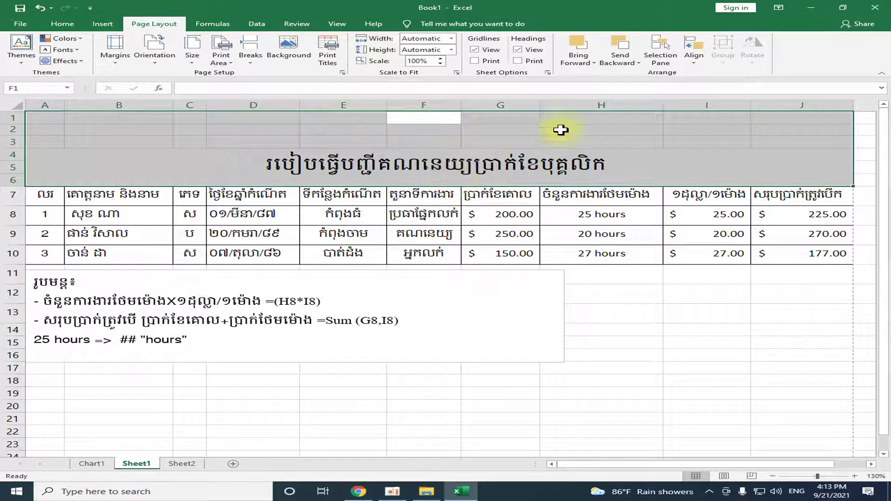
{"action": "left_click", "coordinate": [189, 159]}
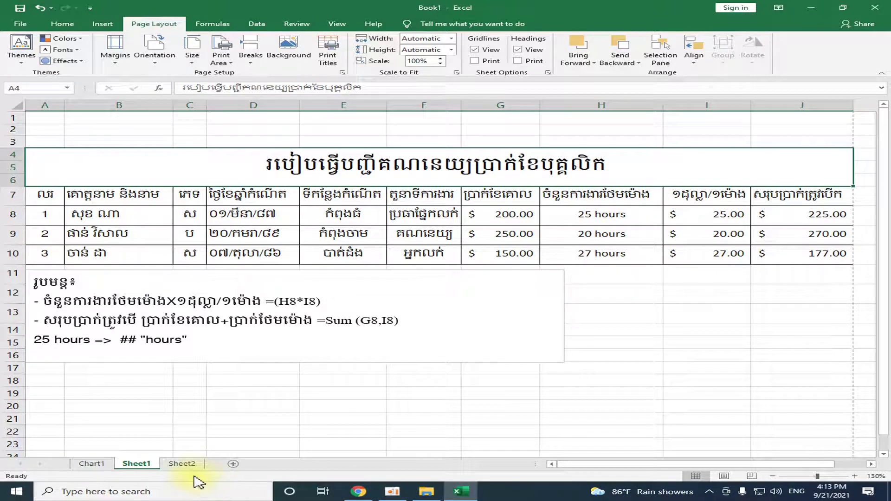
{"action": "left_click", "coordinate": [182, 464]}
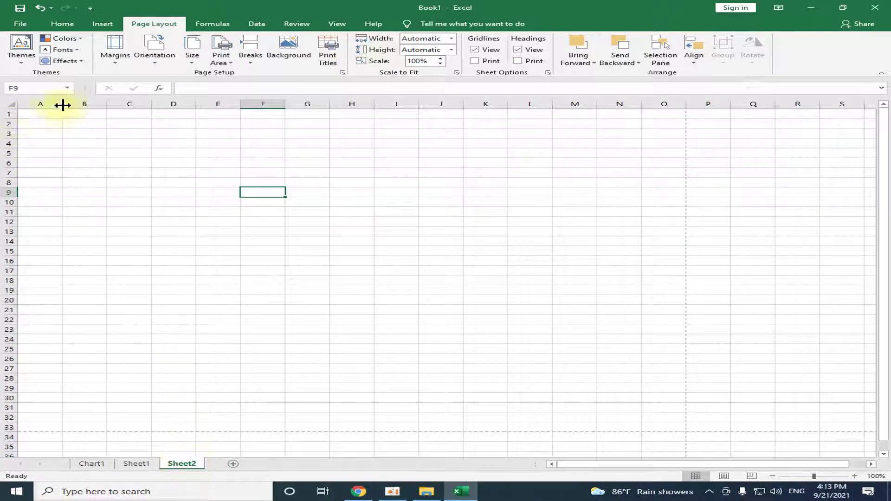
- Roughly resize column A and widen columns F through I on Sheet2
{"action": "left_click_drag", "start_coordinate": [62, 104], "coordinate": [62, 105]}
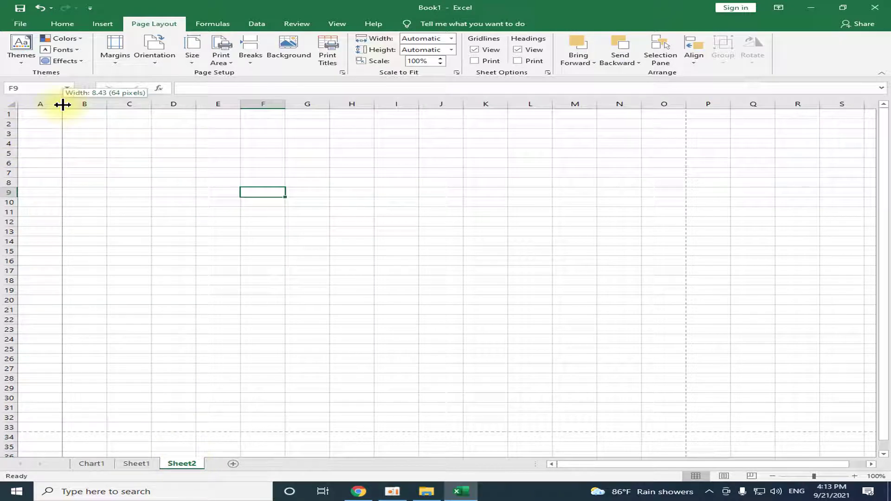
{"action": "left_click", "coordinate": [42, 104]}
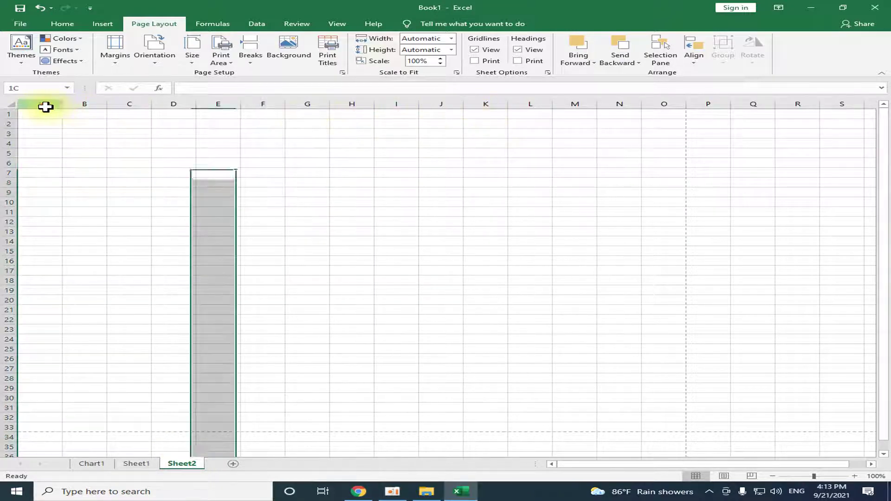
{"action": "left_click", "coordinate": [441, 104]}
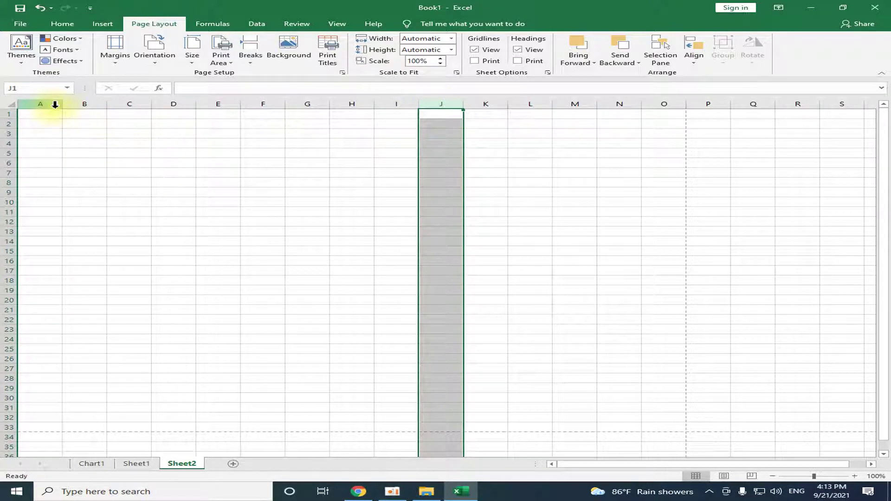
{"action": "left_click_drag", "start_coordinate": [63, 106], "coordinate": [104, 103]}
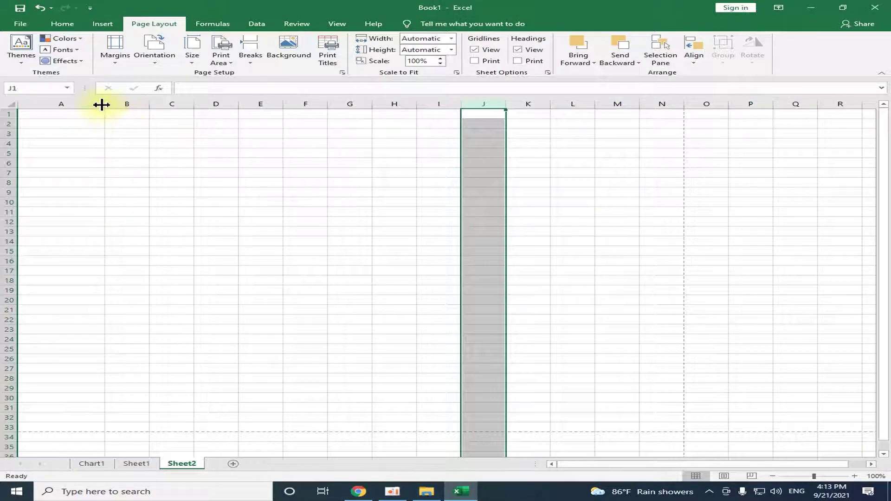
{"action": "mouse_move", "coordinate": [102, 104]}
{"action": "left_mouse_down"}
{"action": "mouse_move", "coordinate": [87, 105]}
{"action": "mouse_move", "coordinate": [577, 104]}
{"action": "left_mouse_up"}
{"action": "left_click_drag", "start_coordinate": [664, 103], "coordinate": [766, 105]}
{"action": "left_click_drag", "start_coordinate": [622, 103], "coordinate": [657, 104]}
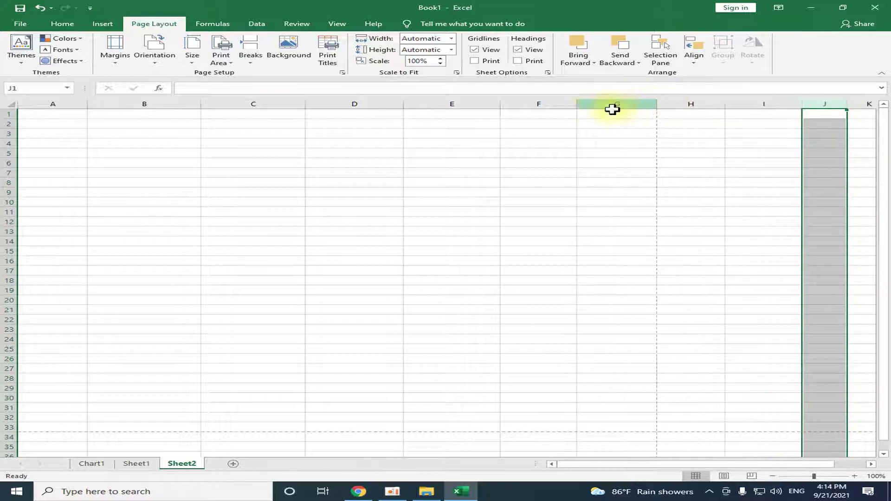
{"action": "left_click_drag", "start_coordinate": [577, 104], "coordinate": [599, 103]}
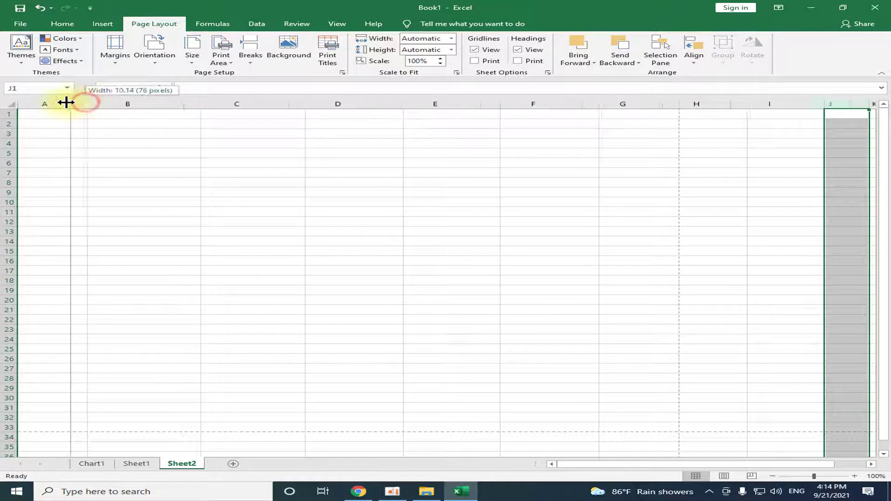
{"action": "left_click_drag", "start_coordinate": [85, 103], "coordinate": [59, 102]}
- Fine-tune columns B to H: B about 20.14, G about 15.14, H about 14.29
{"action": "left_click_drag", "start_coordinate": [171, 104], "coordinate": [155, 104]}
{"action": "left_click_drag", "start_coordinate": [272, 103], "coordinate": [253, 104]}
{"action": "left_click_drag", "start_coordinate": [351, 104], "coordinate": [346, 103]}
{"action": "left_click", "coordinate": [446, 104]}
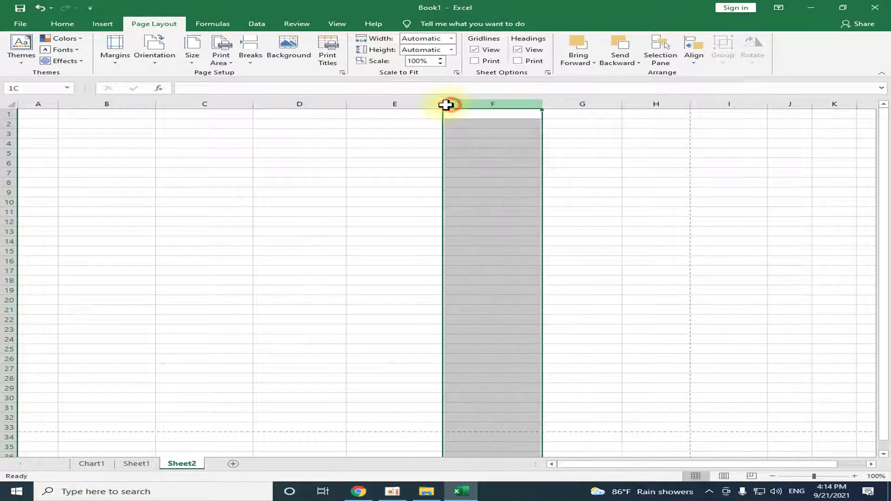
{"action": "left_click_drag", "start_coordinate": [443, 103], "coordinate": [439, 103]}
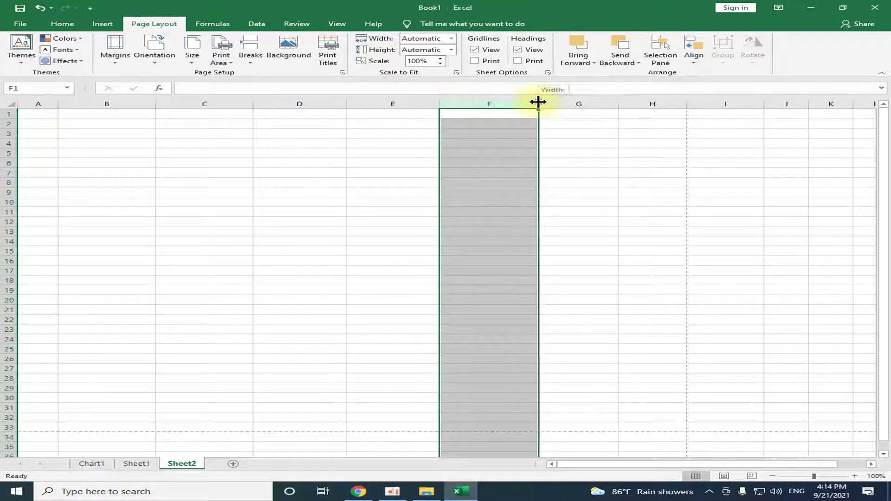
{"action": "left_click_drag", "start_coordinate": [537, 102], "coordinate": [532, 103]}
{"action": "left_click_drag", "start_coordinate": [606, 103], "coordinate": [606, 106]}
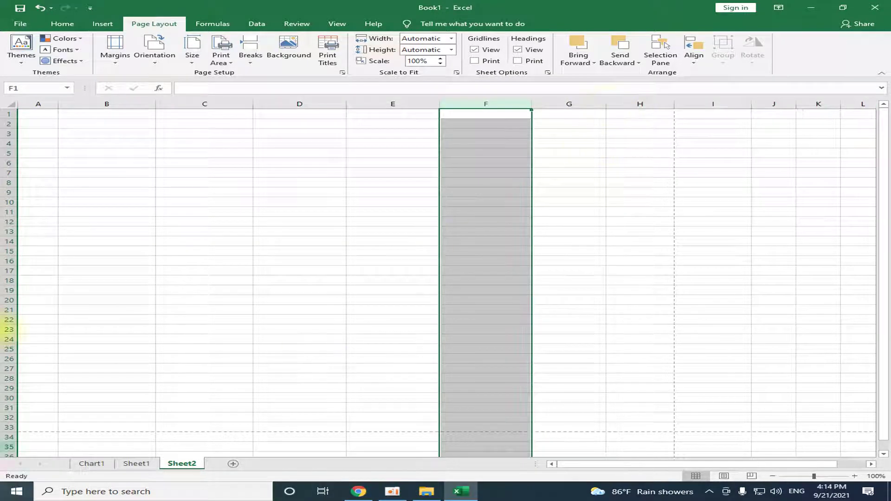
{"action": "left_click_drag", "start_coordinate": [679, 103], "coordinate": [687, 102]}
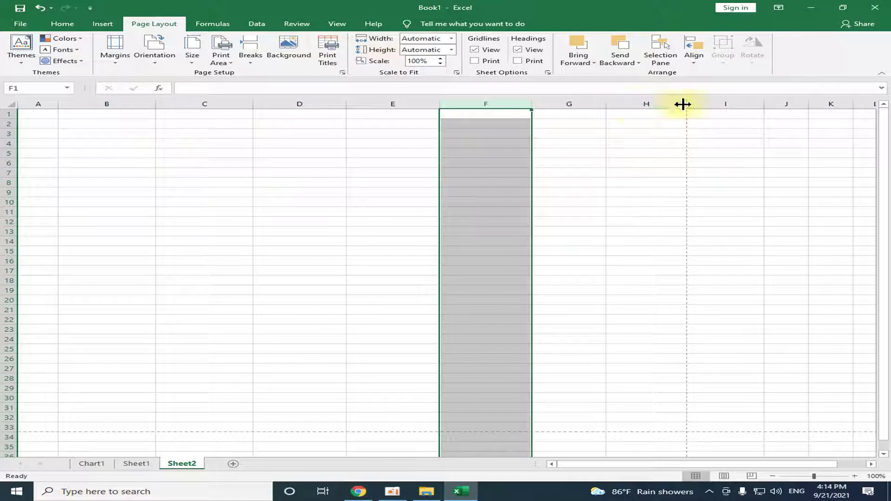
- Narrow columns C, F, G and H, widen J, then view Sheet1's original table
{"action": "left_click_drag", "start_coordinate": [605, 104], "coordinate": [589, 104]}
{"action": "left_click_drag", "start_coordinate": [532, 104], "coordinate": [506, 103]}
{"action": "left_click_drag", "start_coordinate": [253, 104], "coordinate": [198, 103]}
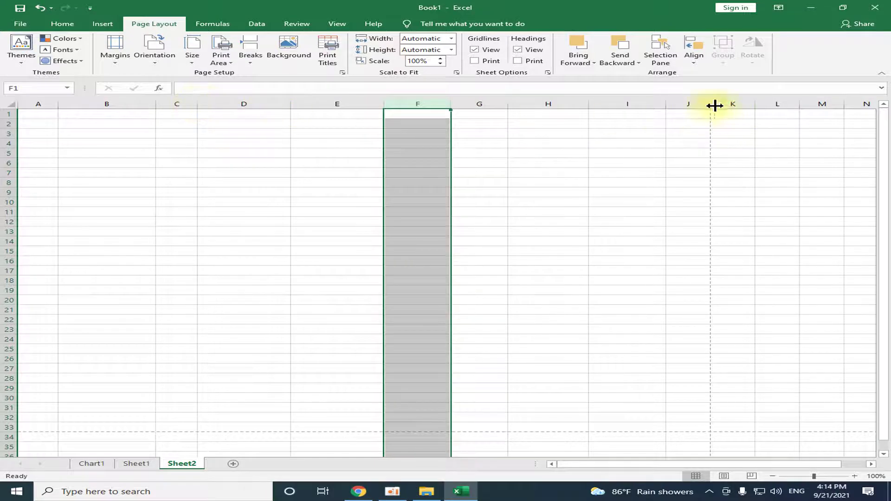
{"action": "left_click_drag", "start_coordinate": [709, 104], "coordinate": [755, 104]}
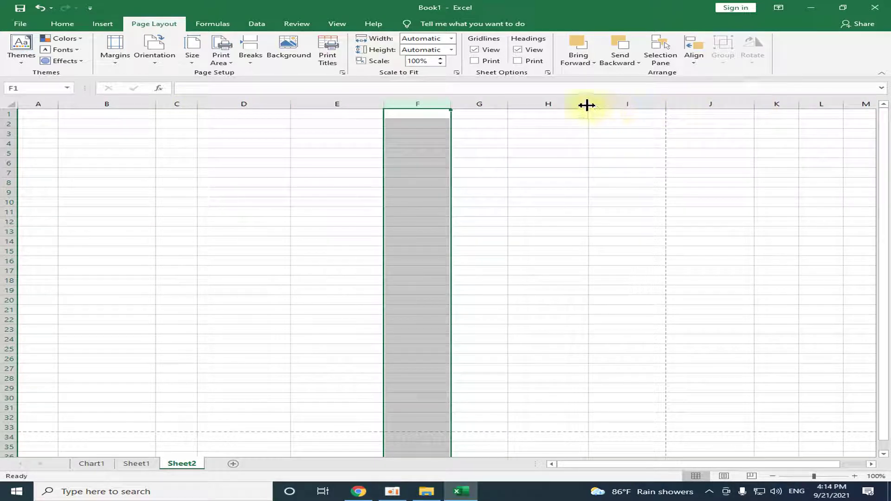
{"action": "left_click_drag", "start_coordinate": [587, 104], "coordinate": [576, 104]}
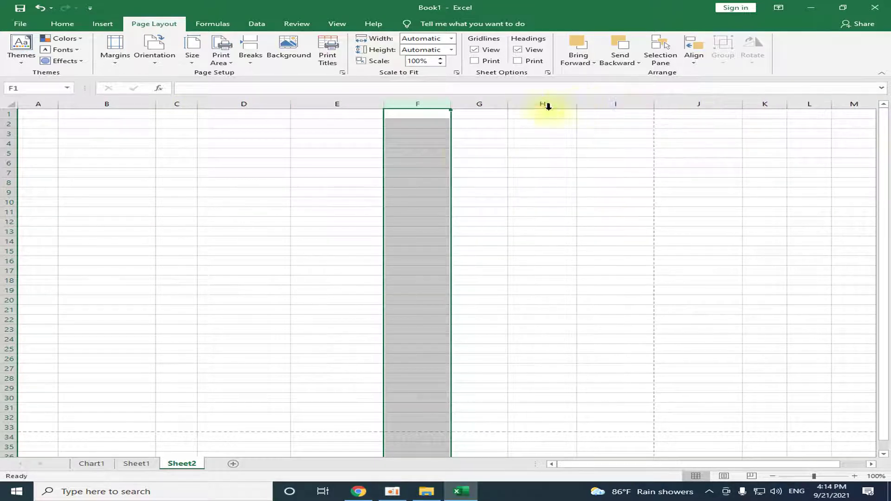
{"action": "left_click_drag", "start_coordinate": [478, 163], "coordinate": [531, 186]}
{"action": "left_click", "coordinate": [531, 185]}
{"action": "left_click", "coordinate": [39, 115]}
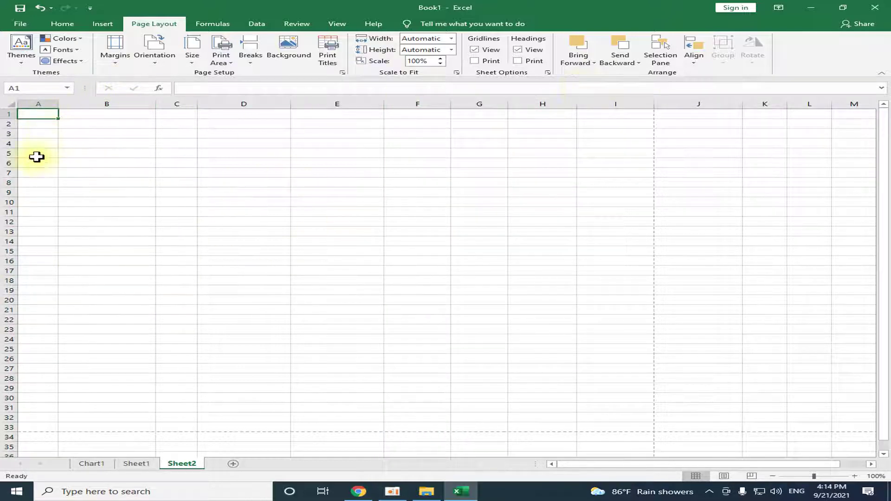
{"action": "left_click", "coordinate": [135, 464]}
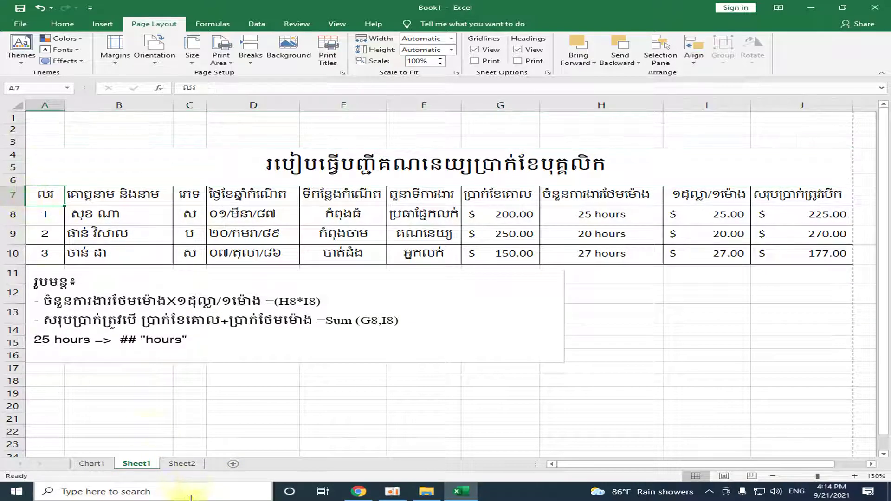
- Back on Sheet2, select cells A7 to I7 for the header row
{"action": "left_click", "coordinate": [182, 463]}
{"action": "left_click_drag", "start_coordinate": [23, 174], "coordinate": [613, 173]}
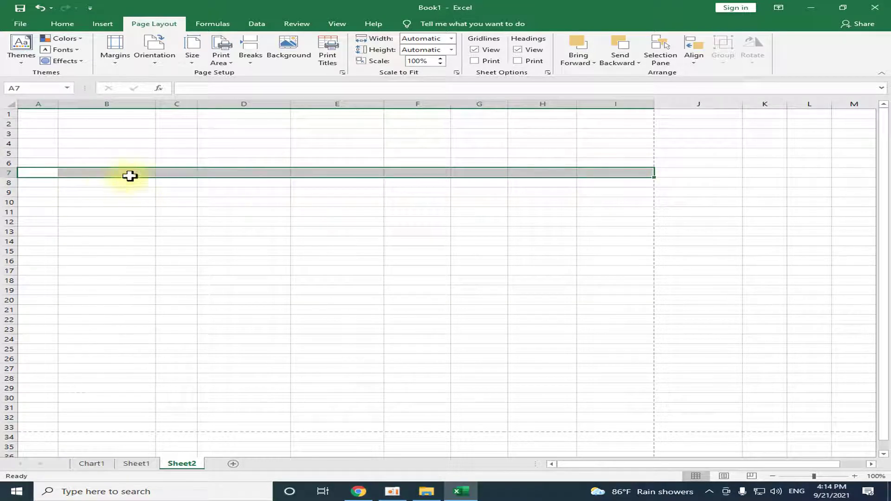
{"action": "left_click", "coordinate": [64, 26]}
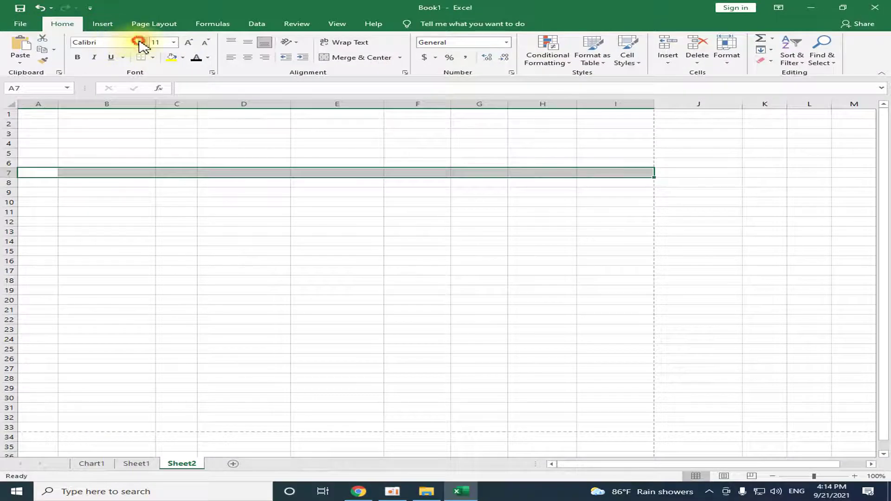
- Format A7:I7 as Khmer OS Battambang size 11, automatic colour, centred, and start A7's heading
{"action": "left_click", "coordinate": [142, 43]}
{"action": "mouse_move", "coordinate": [263, 61]}
{"action": "left_mouse_down"}
{"action": "mouse_move", "coordinate": [257, 212]}
{"action": "mouse_move", "coordinate": [257, 135]}
{"action": "left_mouse_up"}
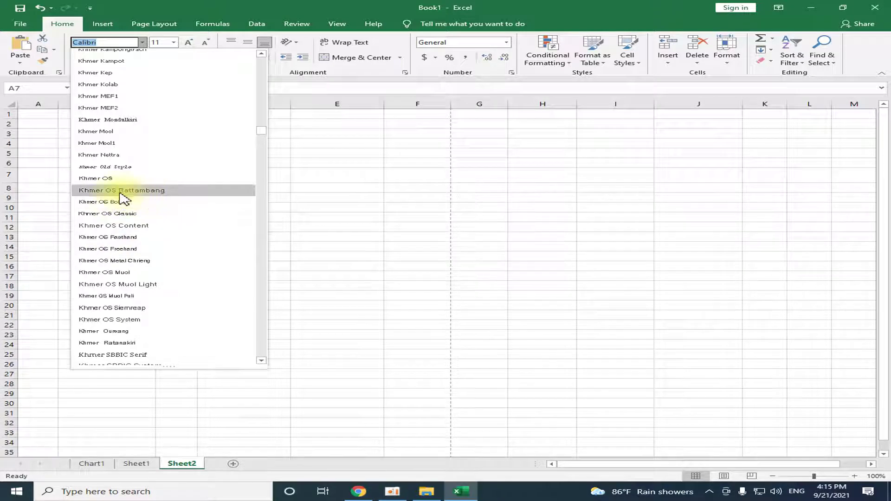
{"action": "left_click", "coordinate": [129, 191]}
{"action": "left_click", "coordinate": [175, 42]}
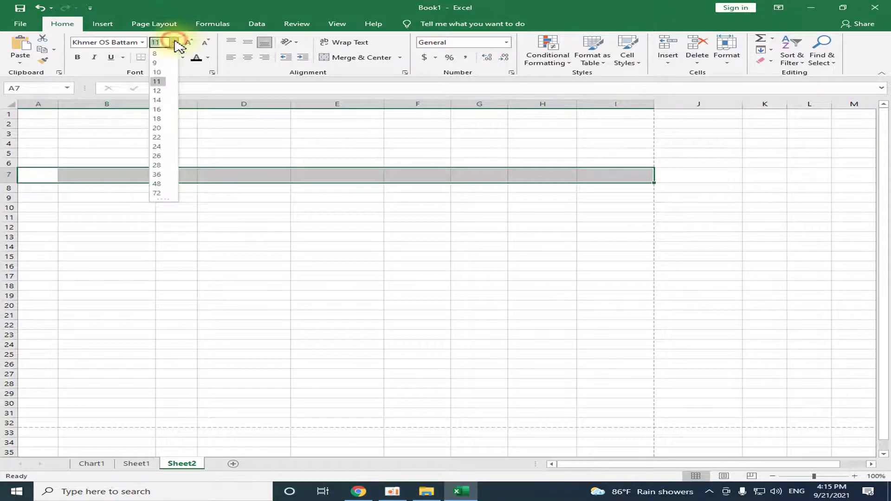
{"action": "left_click", "coordinate": [159, 42]}
{"action": "left_click", "coordinate": [207, 57]}
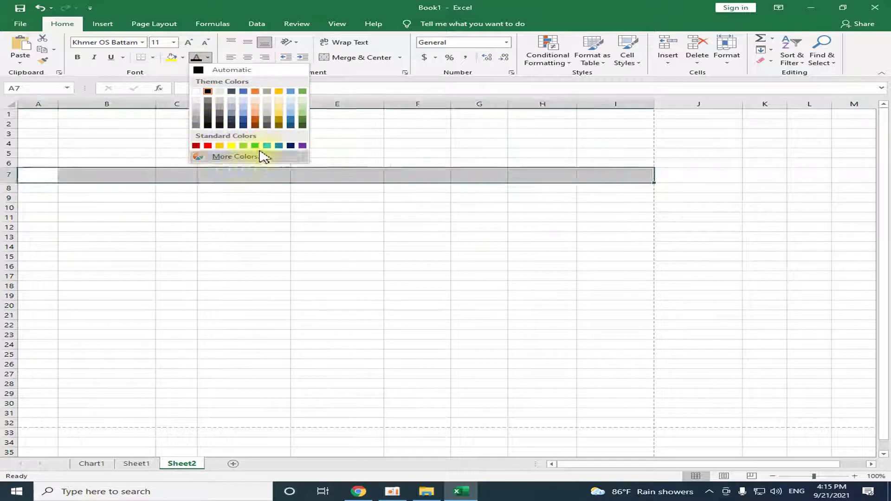
{"action": "left_click", "coordinate": [201, 70]}
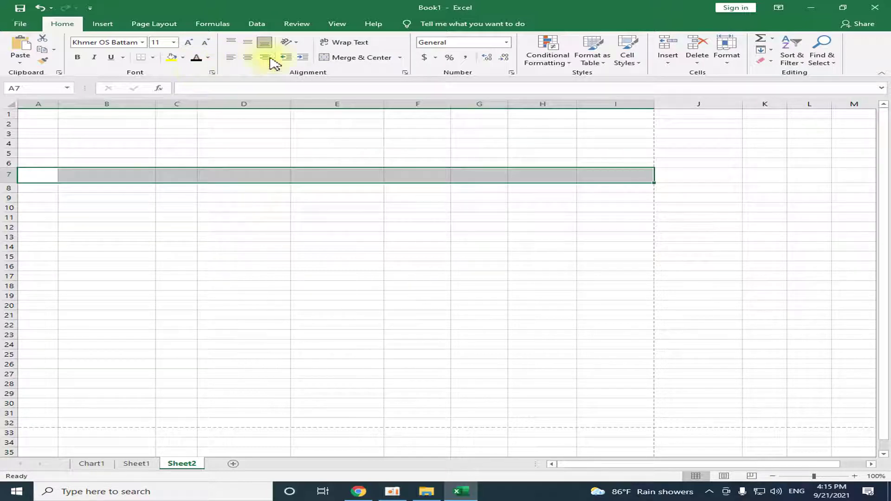
{"action": "left_click", "coordinate": [250, 58]}
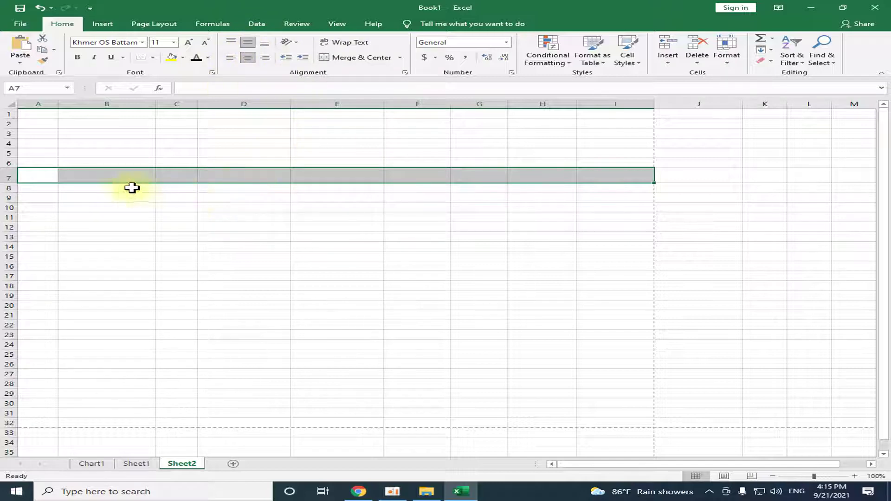
{"action": "left_click", "coordinate": [46, 176]}
{"action": "type", "text": "I"}
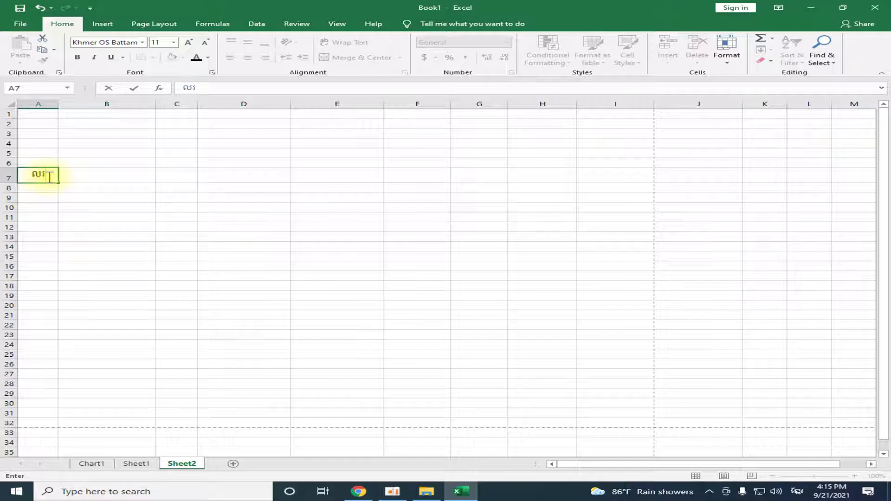
- Confirm the A7 heading, zoom in on the sheet, and correct A7's text
{"action": "left_click", "coordinate": [99, 176]}
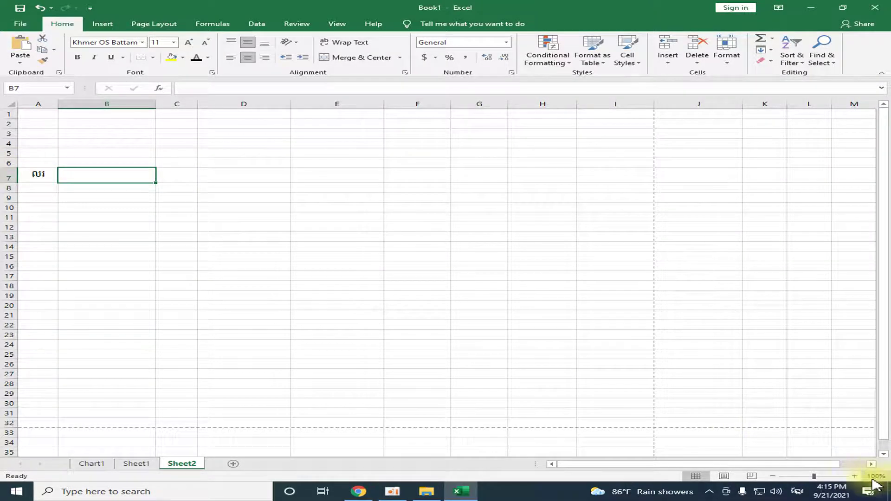
{"action": "left_click", "coordinate": [854, 476]}
{"action": "left_click", "coordinate": [854, 476]}
{"action": "left_click", "coordinate": [855, 477]}
{"action": "left_click", "coordinate": [854, 477]}
{"action": "left_click", "coordinate": [854, 476]}
{"action": "left_click", "coordinate": [855, 476]}
{"action": "left_click", "coordinate": [854, 476]}
{"action": "left_click", "coordinate": [855, 476]}
{"action": "left_click", "coordinate": [854, 476]}
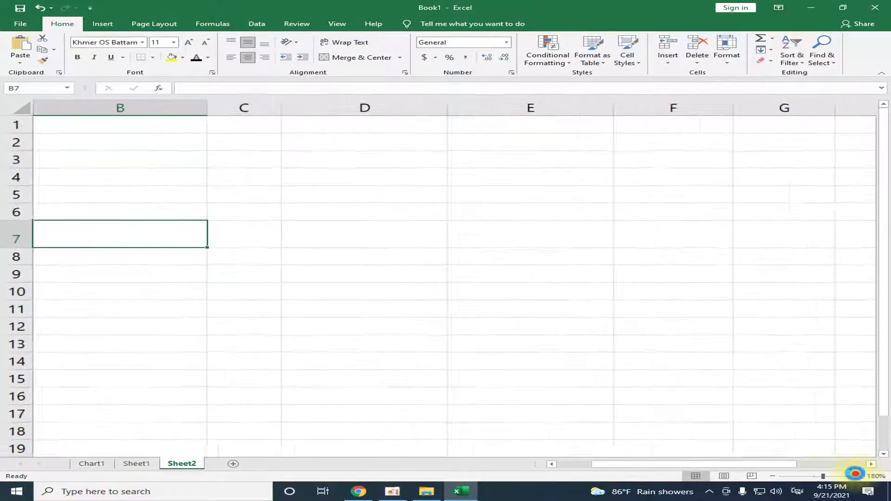
{"action": "left_click", "coordinate": [75, 243]}
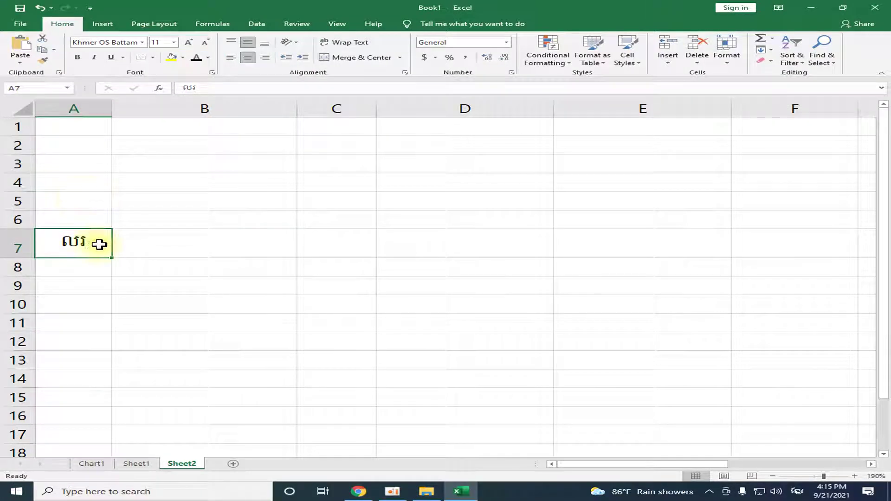
{"action": "key", "text": "BackSpace"}
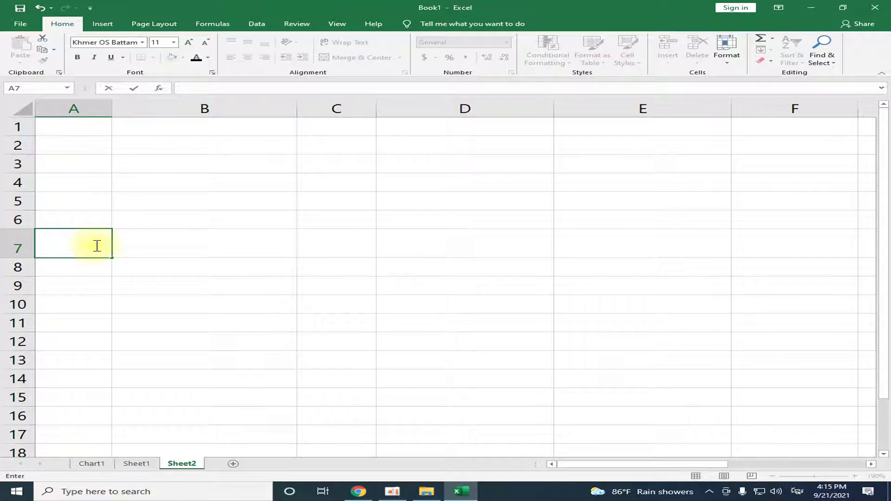
{"action": "left_click", "coordinate": [201, 251]}
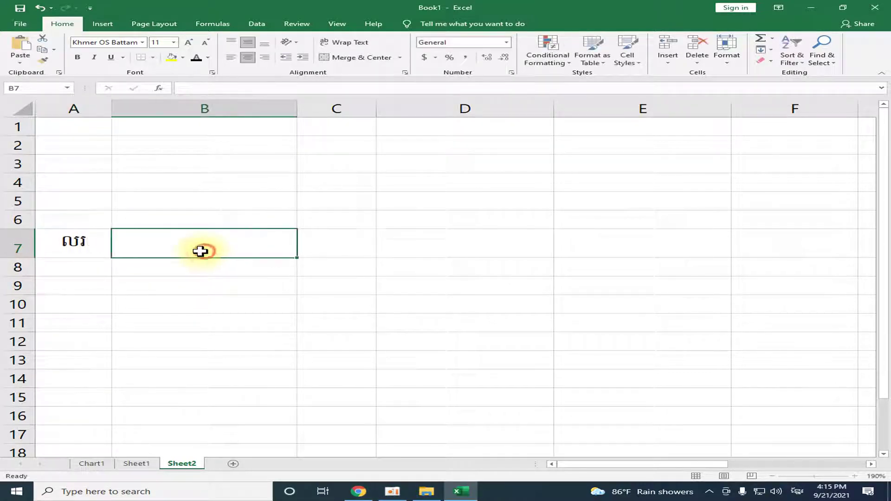
- Enter the name heading 'គោត្តនាម និង នាម' in B7 and begin the gender heading in C7
{"action": "left_click", "coordinate": [136, 464]}
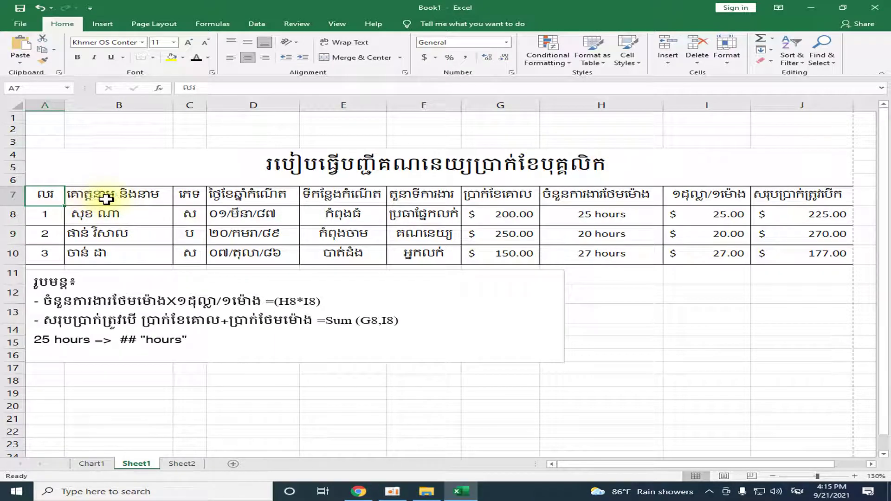
{"action": "left_click", "coordinate": [183, 464]}
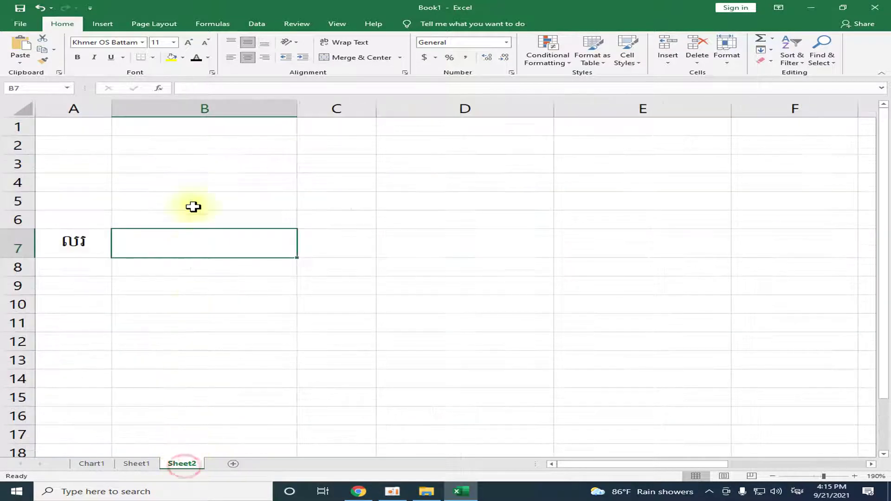
{"action": "type", "text": "គោត្ត"}
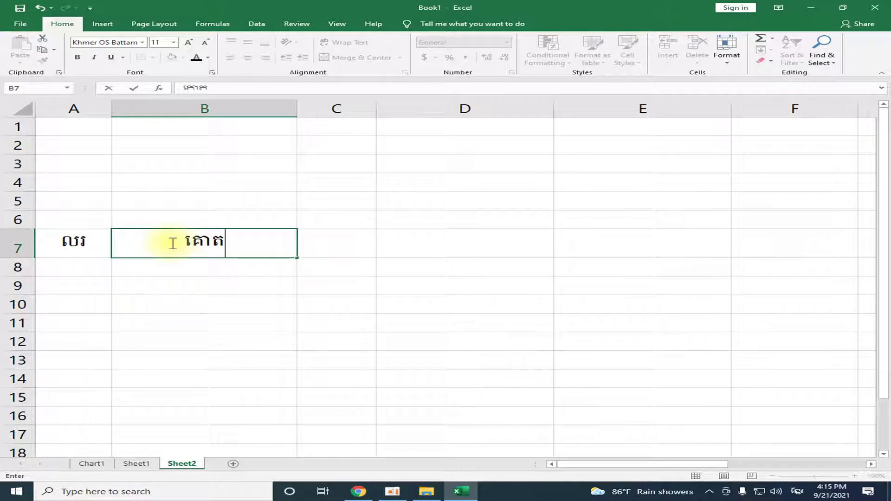
{"action": "type", "text": "នាម"}
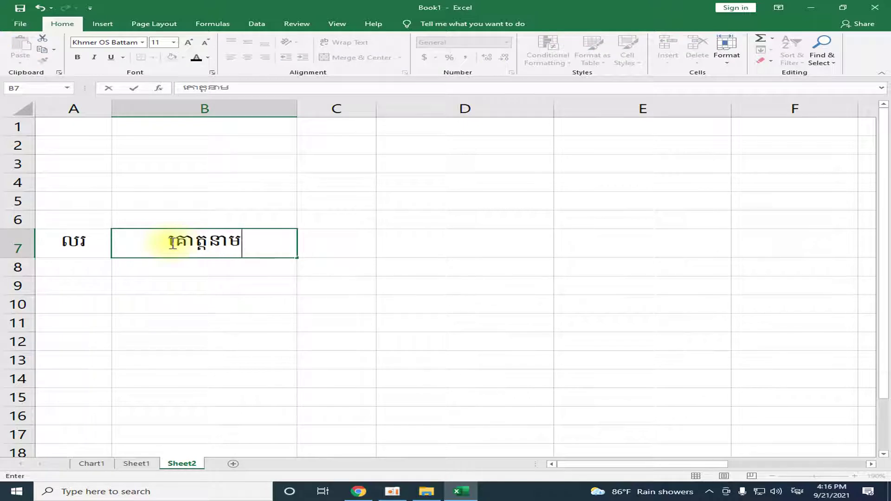
{"action": "type", "text": " និង"}
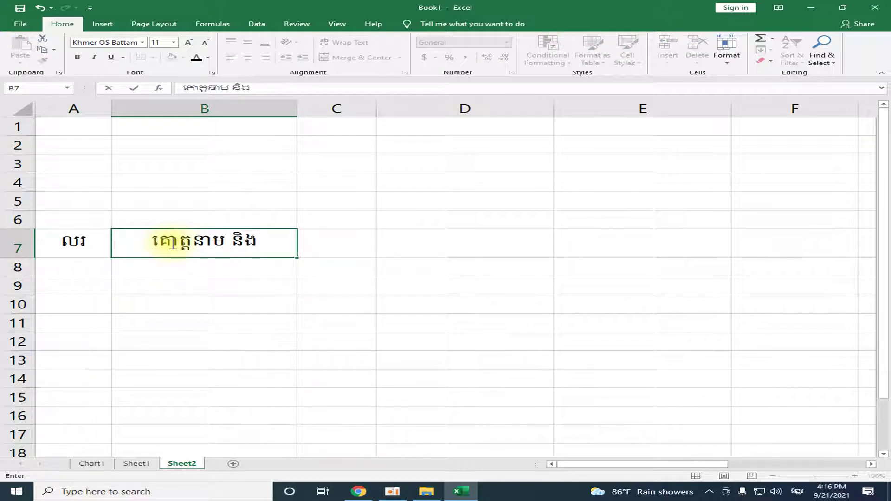
{"action": "type", "text": " នាមក"}
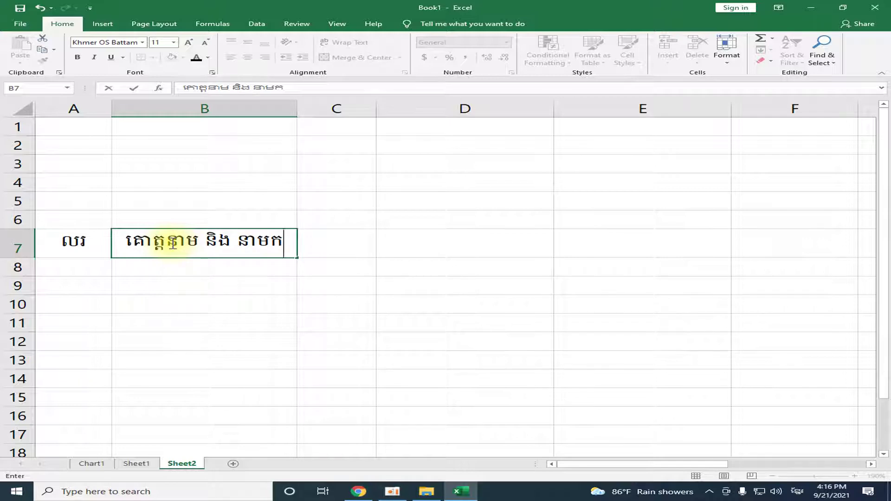
{"action": "key", "text": "BackSpace"}
{"action": "left_click", "coordinate": [335, 241]}
{"action": "type", "text": "ក"}
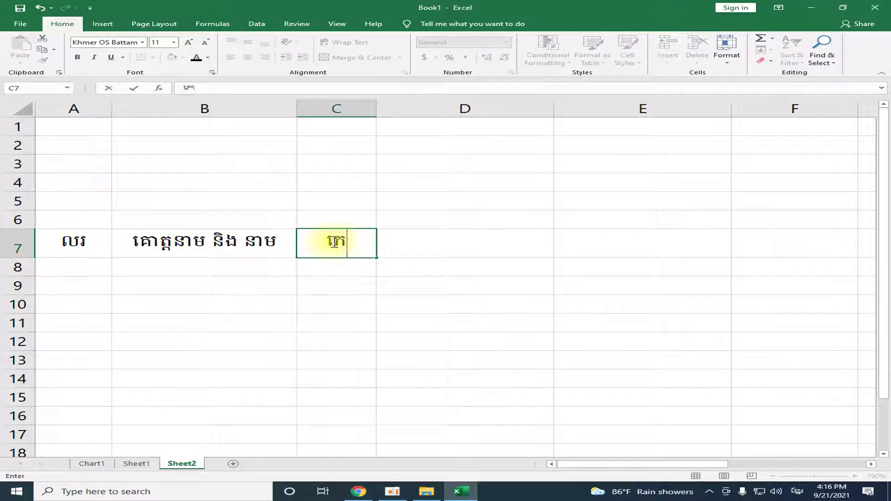
- Narrow column C and widen column B to fit their headings, then view Sheet1
{"action": "left_click", "coordinate": [374, 108]}
{"action": "left_click_drag", "start_coordinate": [377, 107], "coordinate": [301, 112]}
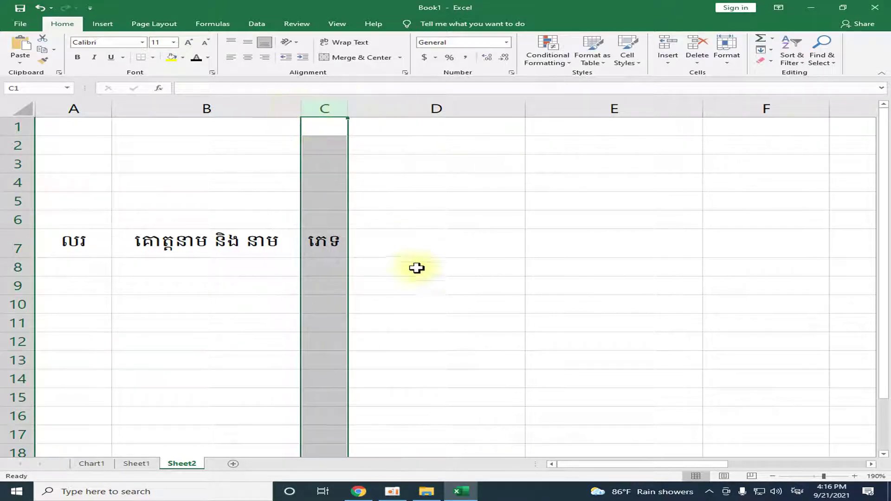
{"action": "left_click", "coordinate": [412, 243]}
{"action": "left_click", "coordinate": [136, 464]}
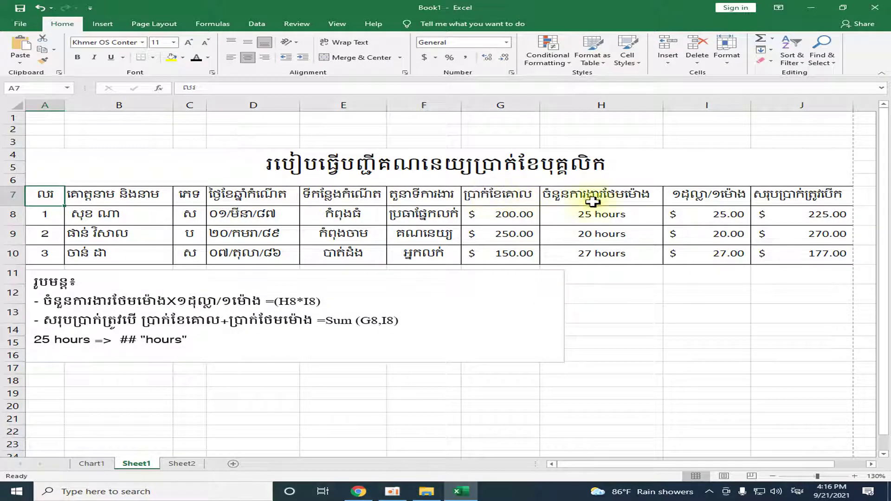
- Copy the D7:J7 headings from Sheet1 and paste them into row 7 of Sheet2
{"action": "left_click_drag", "start_coordinate": [232, 194], "coordinate": [822, 199]}
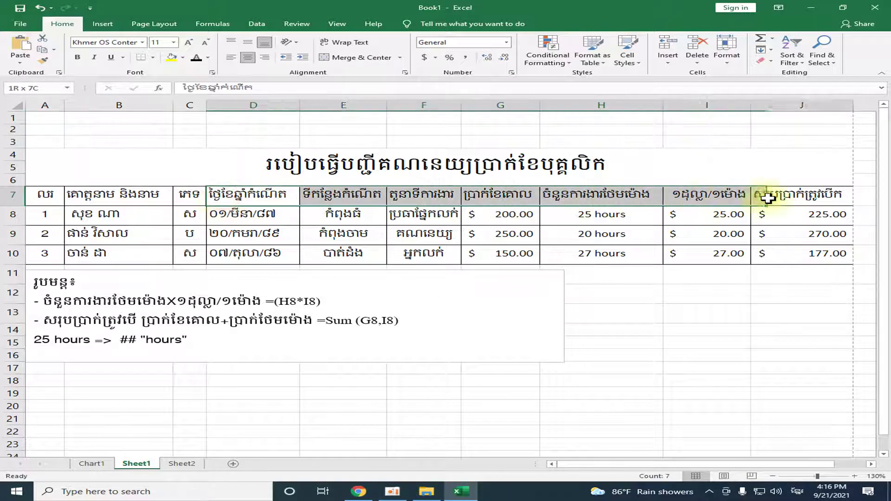
{"action": "left_click_drag", "start_coordinate": [256, 199], "coordinate": [785, 203]}
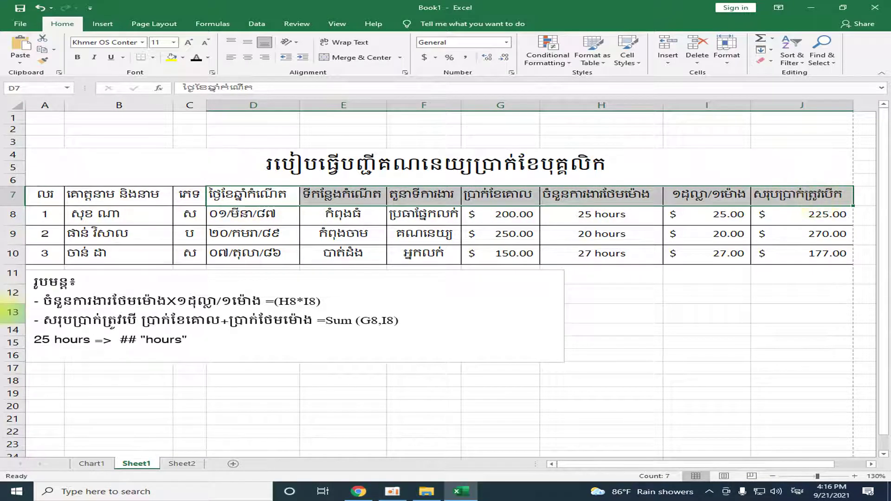
{"action": "key", "text": "ctrl+c"}
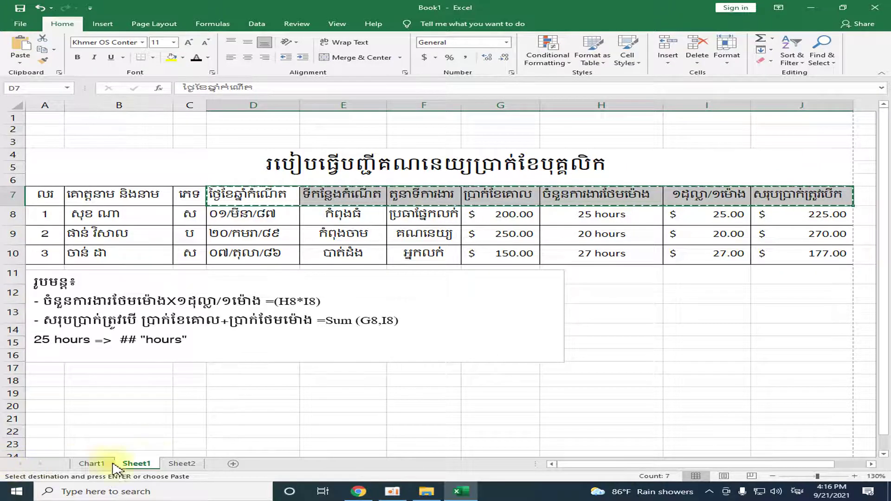
{"action": "left_click", "coordinate": [181, 463]}
{"action": "mouse_move", "coordinate": [411, 241]}
{"action": "left_mouse_down"}
{"action": "mouse_move", "coordinate": [818, 257]}
{"action": "mouse_move", "coordinate": [607, 250]}
{"action": "left_mouse_up"}
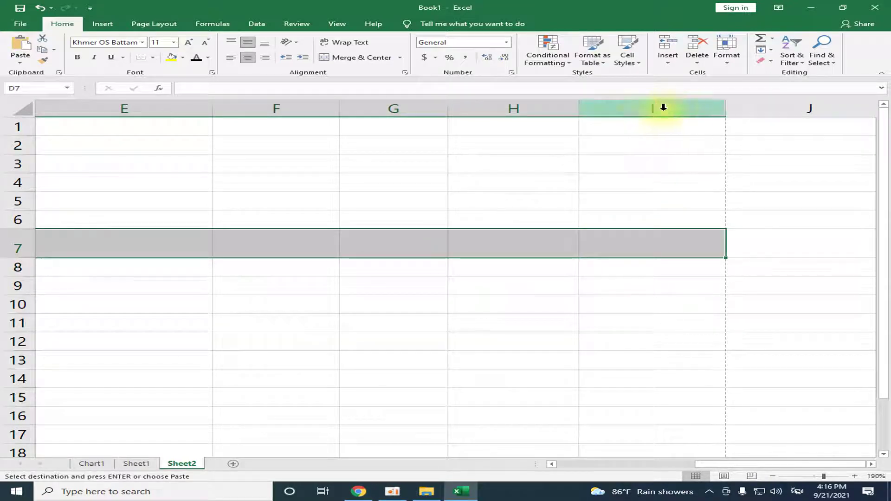
{"action": "key", "text": "ctrl+v"}
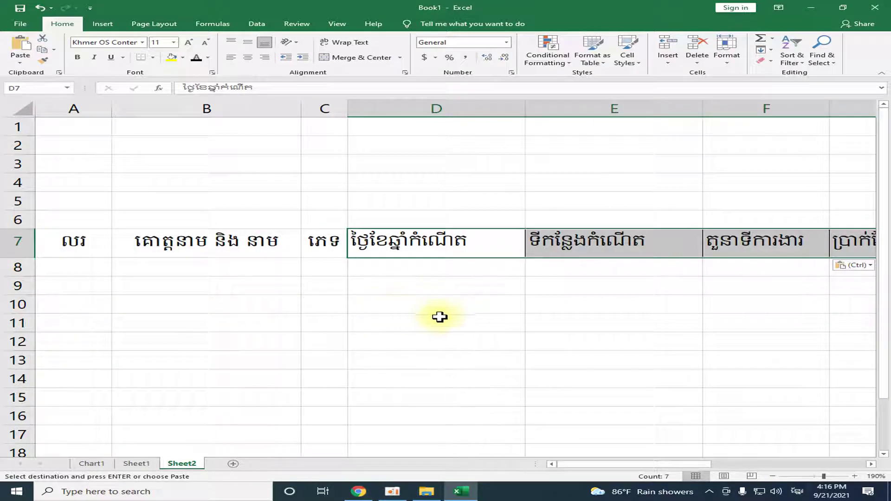
{"action": "left_click", "coordinate": [422, 315]}
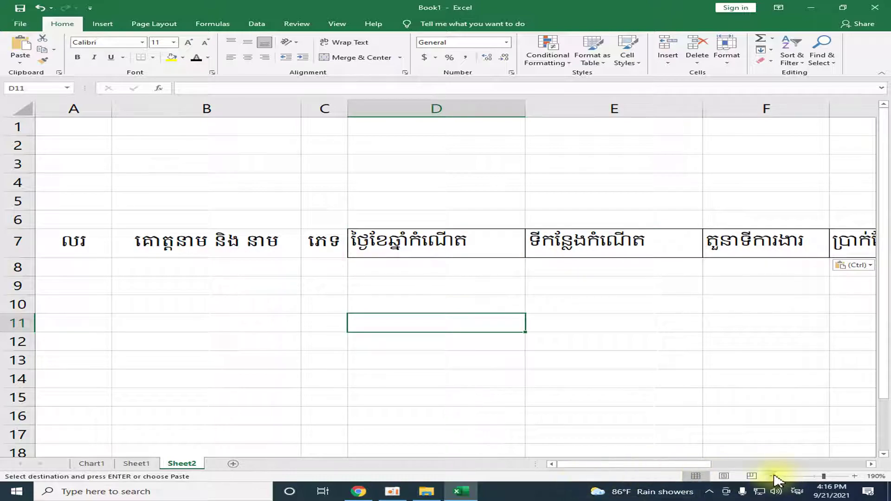
- Zoom out to show the whole header row and check the pasted E7 and H7 headings
{"action": "left_click", "coordinate": [773, 477]}
{"action": "left_click", "coordinate": [773, 476]}
{"action": "left_click", "coordinate": [773, 476]}
{"action": "left_click", "coordinate": [773, 477]}
{"action": "left_click", "coordinate": [773, 476]}
{"action": "left_click", "coordinate": [773, 476]}
{"action": "left_click", "coordinate": [773, 477]}
{"action": "left_click", "coordinate": [773, 476]}
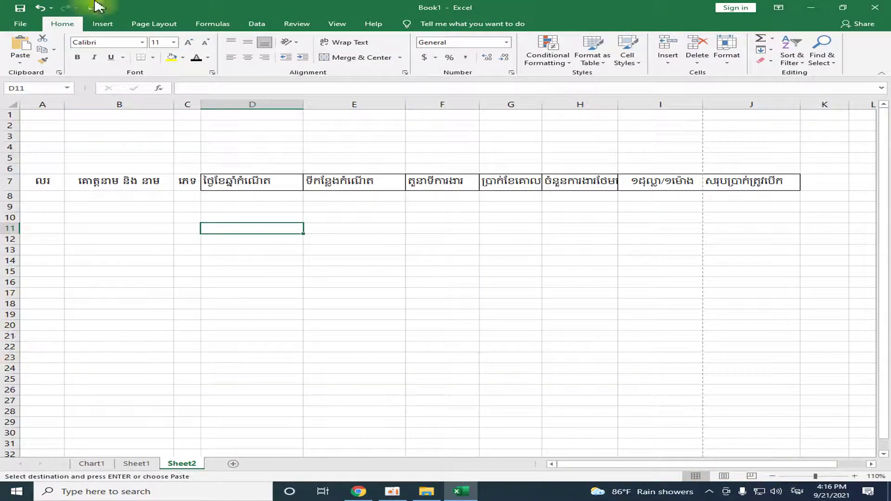
{"action": "left_click", "coordinate": [747, 185]}
{"action": "left_click", "coordinate": [416, 219]}
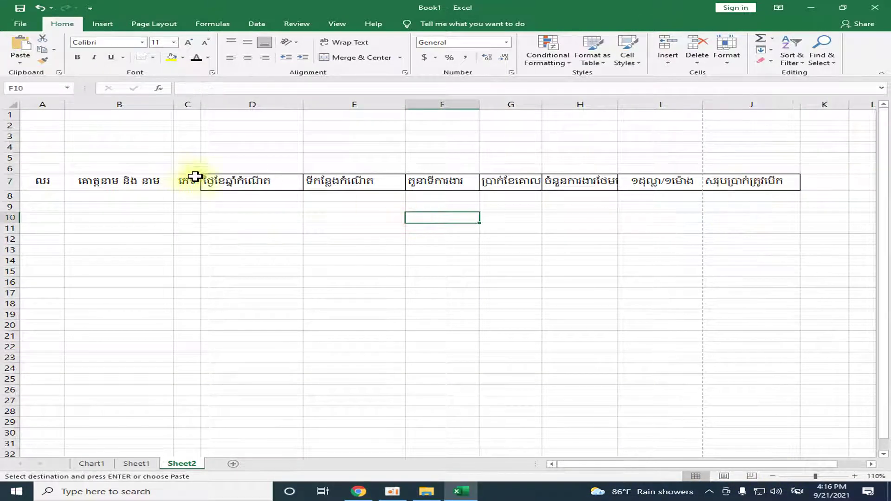
{"action": "left_click", "coordinate": [403, 177]}
{"action": "left_click", "coordinate": [577, 180]}
{"action": "left_click", "coordinate": [568, 206]}
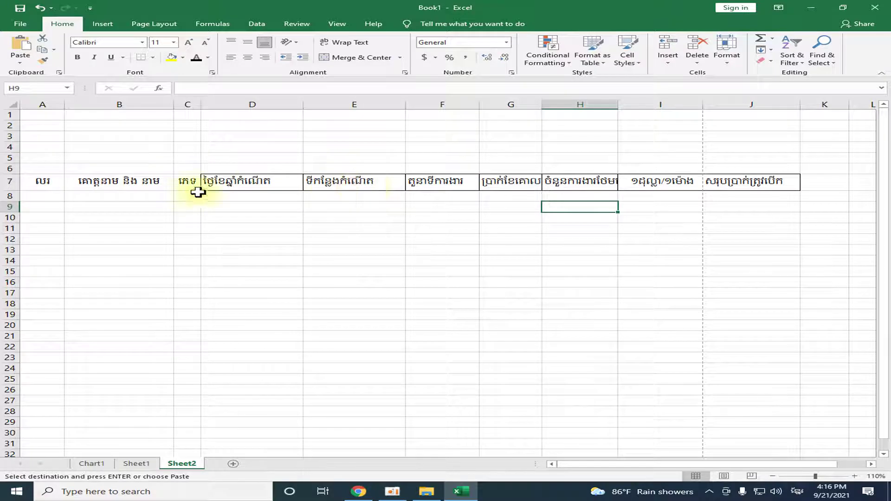
- Inspect the D7 and E7 heading text, then select headings A7:C7
{"action": "left_click", "coordinate": [337, 181]}
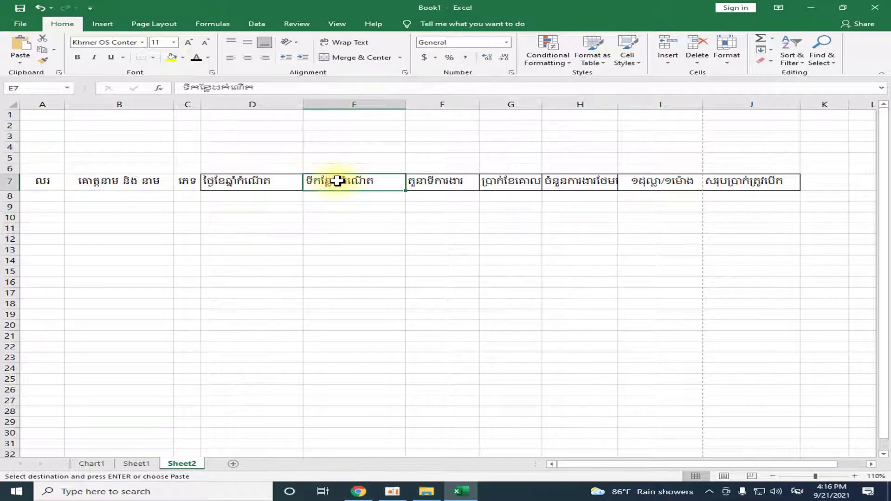
{"action": "left_click", "coordinate": [237, 186]}
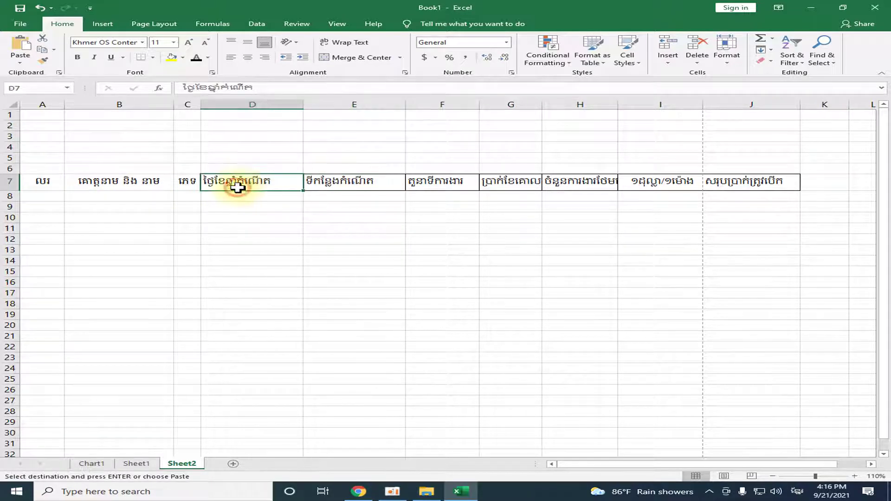
{"action": "left_click", "coordinate": [52, 181]}
{"action": "left_click_drag", "start_coordinate": [84, 188], "coordinate": [186, 182]}
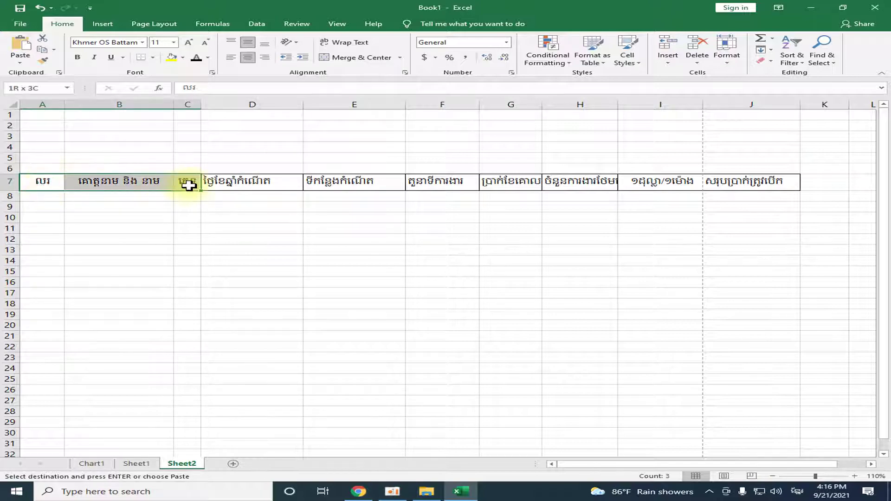
- Apply Khmer OS Content to headings A7:C7, after trying Khmer OS Muol, and narrow column A
{"action": "left_click", "coordinate": [144, 42]}
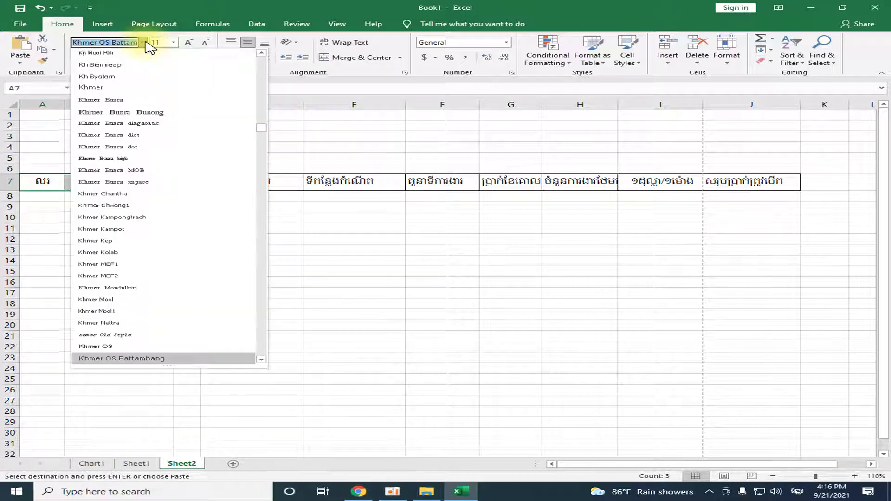
{"action": "mouse_move", "coordinate": [259, 124]}
{"action": "left_mouse_down"}
{"action": "mouse_move", "coordinate": [264, 183]}
{"action": "mouse_move", "coordinate": [265, 119]}
{"action": "mouse_move", "coordinate": [260, 224]}
{"action": "mouse_move", "coordinate": [269, 191]}
{"action": "mouse_move", "coordinate": [265, 164]}
{"action": "mouse_move", "coordinate": [263, 280]}
{"action": "left_mouse_up"}
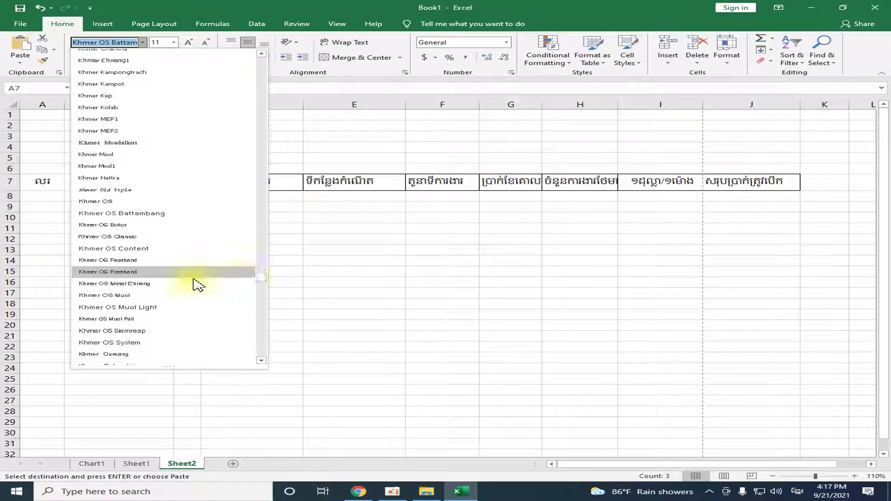
{"action": "left_click", "coordinate": [135, 250]}
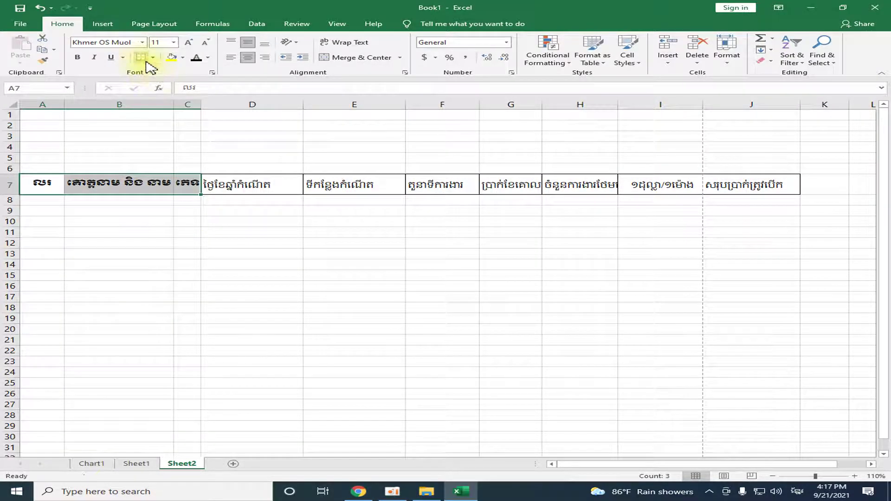
{"action": "left_click", "coordinate": [143, 42]}
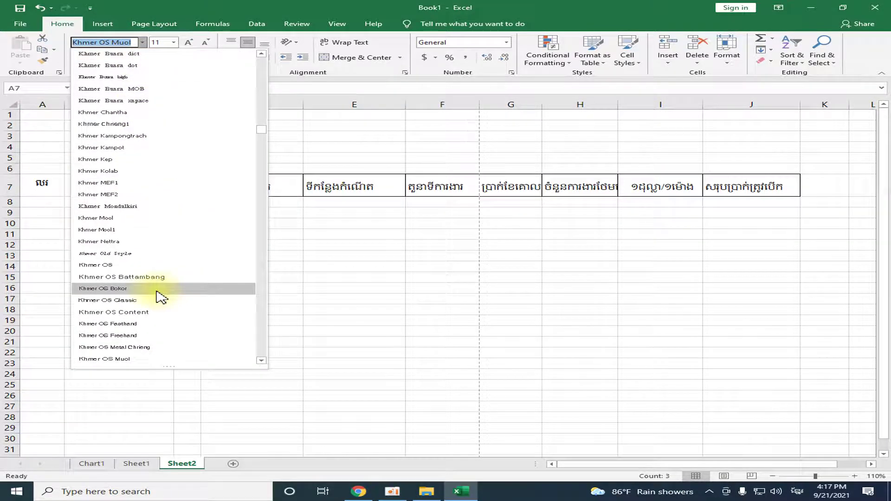
{"action": "left_click", "coordinate": [158, 312]}
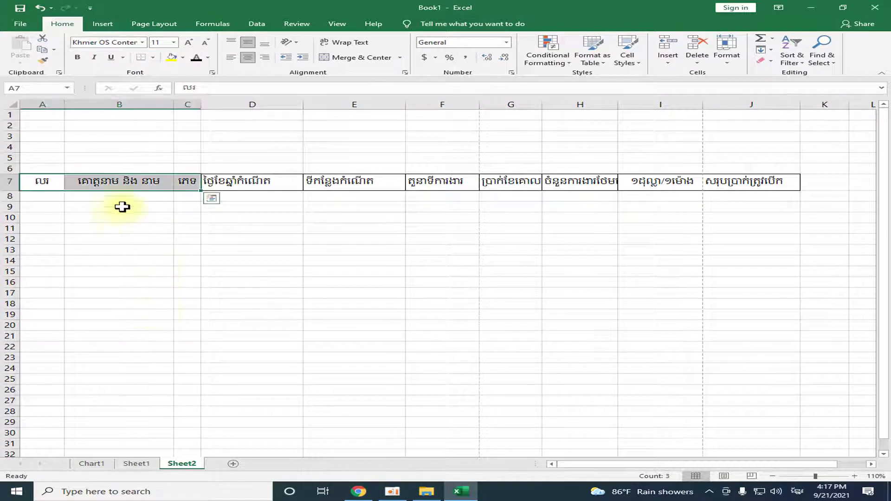
{"action": "left_click", "coordinate": [329, 180]}
{"action": "left_click", "coordinate": [248, 263]}
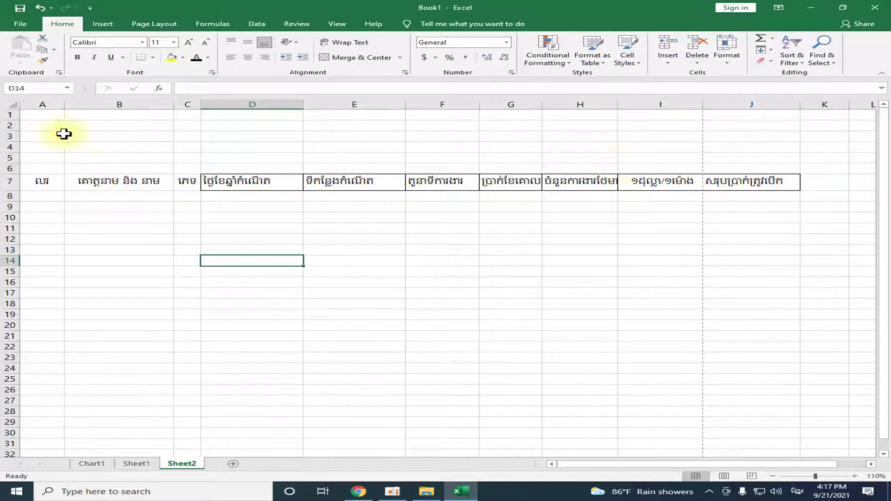
{"action": "left_click_drag", "start_coordinate": [64, 105], "coordinate": [53, 105]}
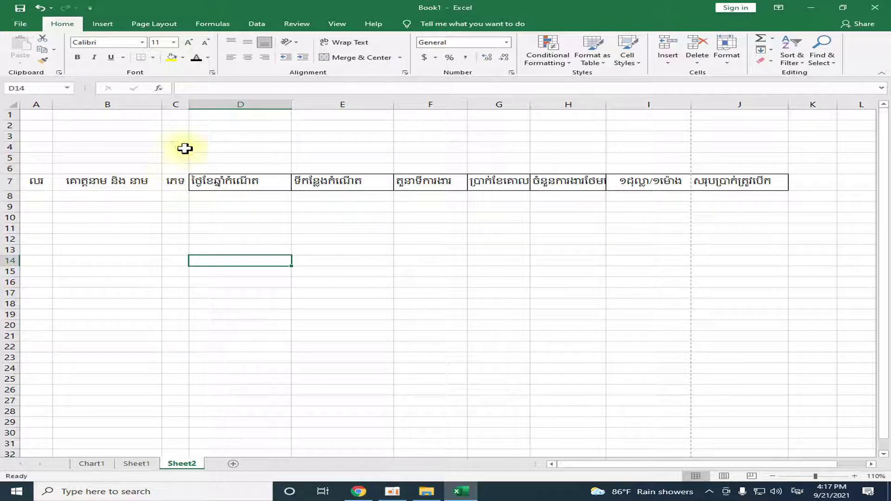
- Widen column C and bring up the Border settings for the D7:J7 header row
{"action": "left_click_drag", "start_coordinate": [190, 107], "coordinate": [195, 107]}
{"action": "left_click", "coordinate": [232, 199]}
{"action": "left_click_drag", "start_coordinate": [203, 180], "coordinate": [792, 183]}
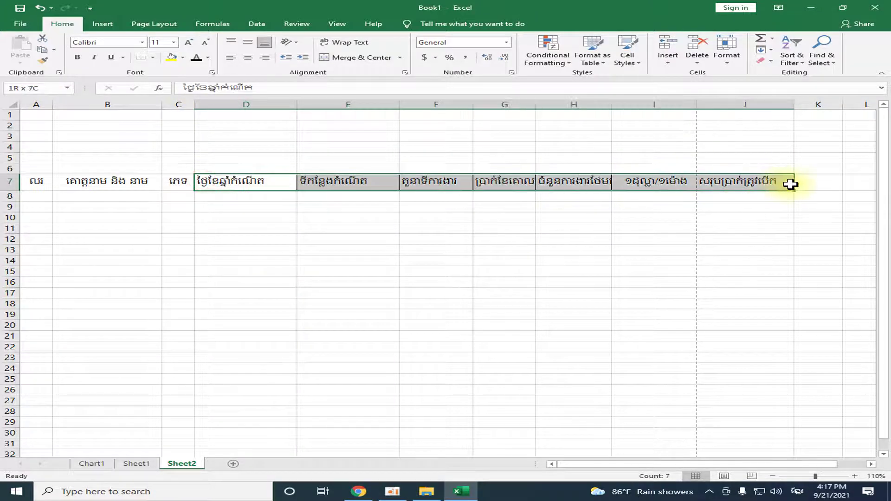
{"action": "left_click", "coordinate": [735, 65]}
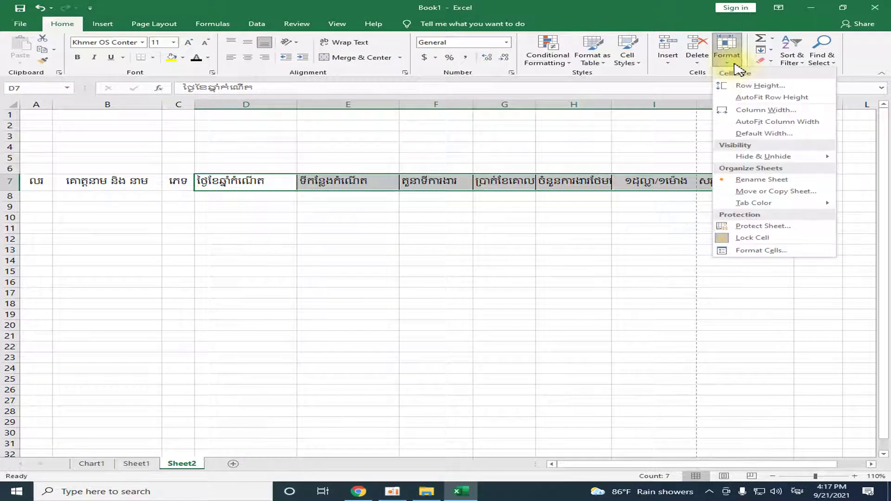
{"action": "left_click", "coordinate": [752, 253]}
{"action": "left_click", "coordinate": [631, 184]}
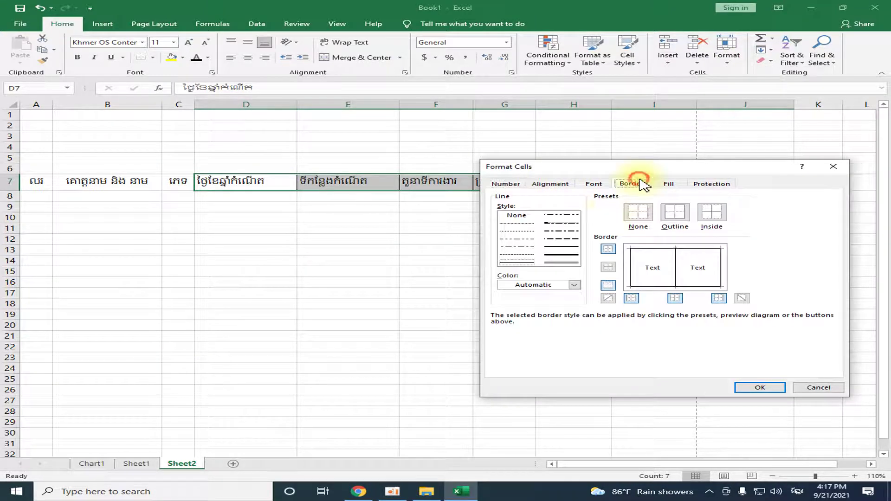
- Close Format Cells and switch to Sheet1 to view the bordered payroll table
{"action": "left_click", "coordinate": [760, 388]}
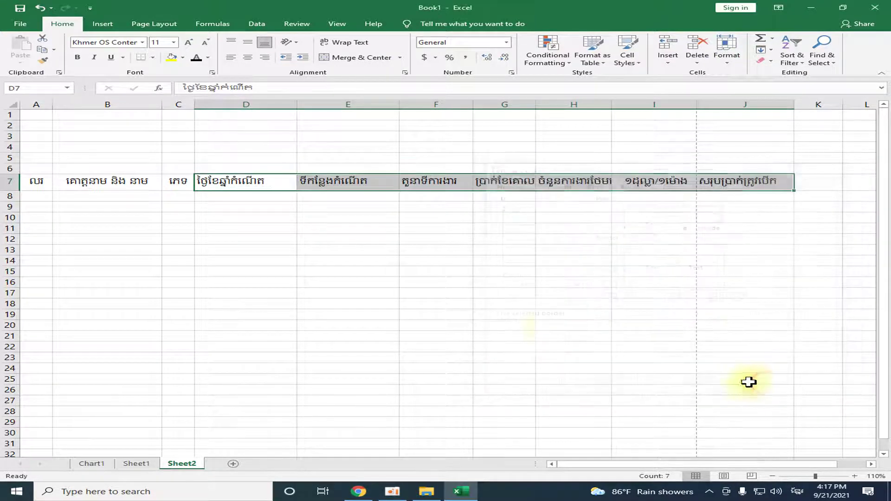
{"action": "left_click", "coordinate": [550, 325]}
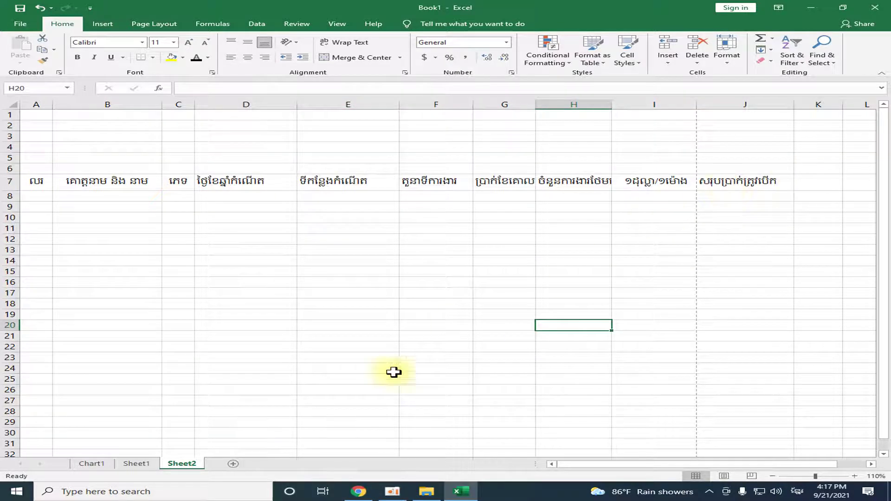
{"action": "left_click", "coordinate": [136, 464]}
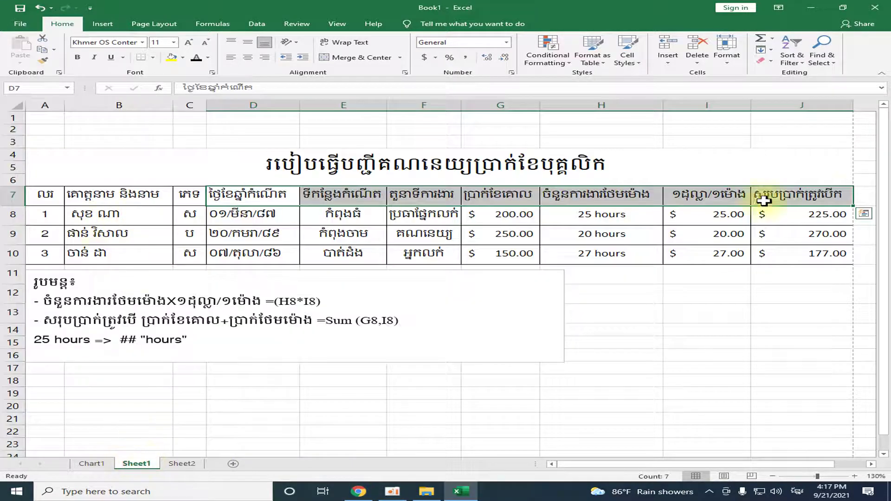
- On Sheet1, inspect the total pay header, row 8 cells and I9 hourly-rate formula, then go to Sheet2 cell A8
{"action": "left_click", "coordinate": [833, 194]}
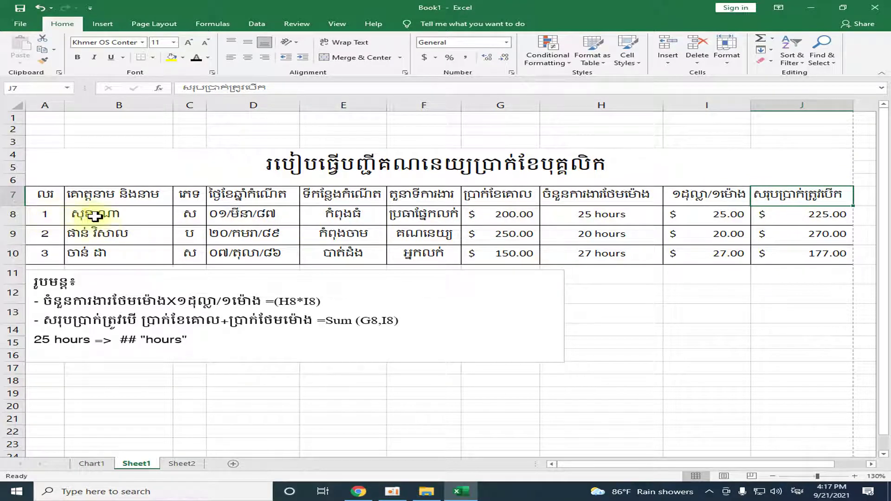
{"action": "left_click", "coordinate": [423, 214]}
{"action": "left_click", "coordinate": [499, 214]}
{"action": "left_click", "coordinate": [672, 231]}
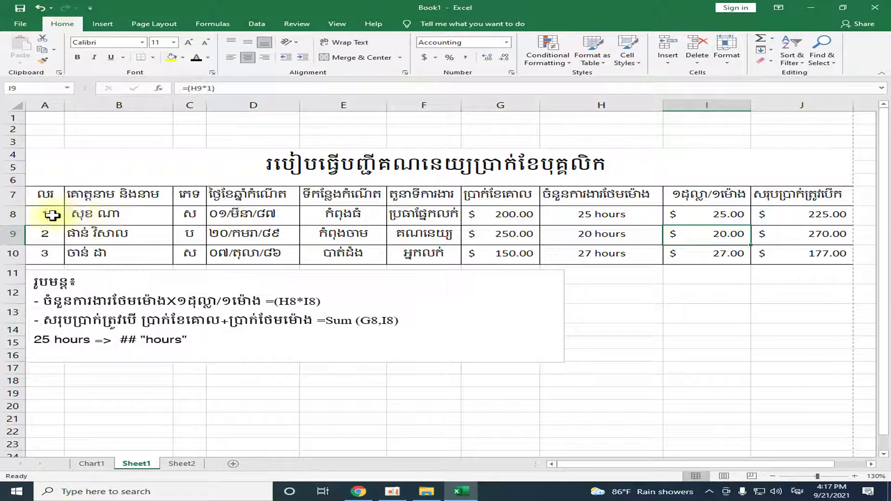
{"action": "left_click_drag", "start_coordinate": [62, 215], "coordinate": [44, 254]}
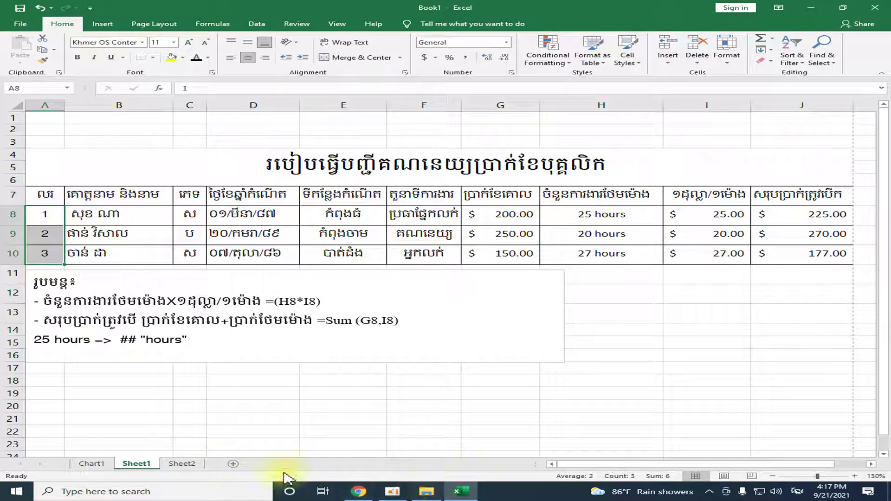
{"action": "left_click", "coordinate": [182, 464]}
{"action": "left_click", "coordinate": [37, 199]}
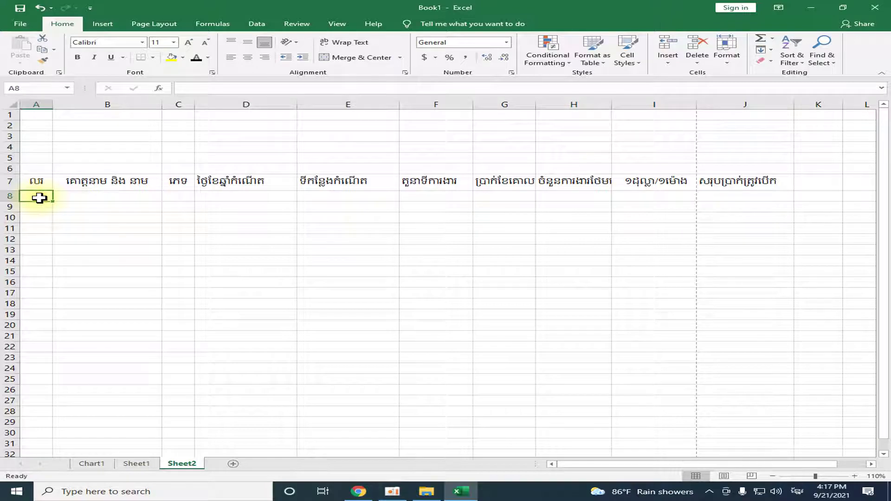
- Enter 1 in A8 and 2 in A9, zooming the sheet to 180%
{"action": "type", "text": "1"}
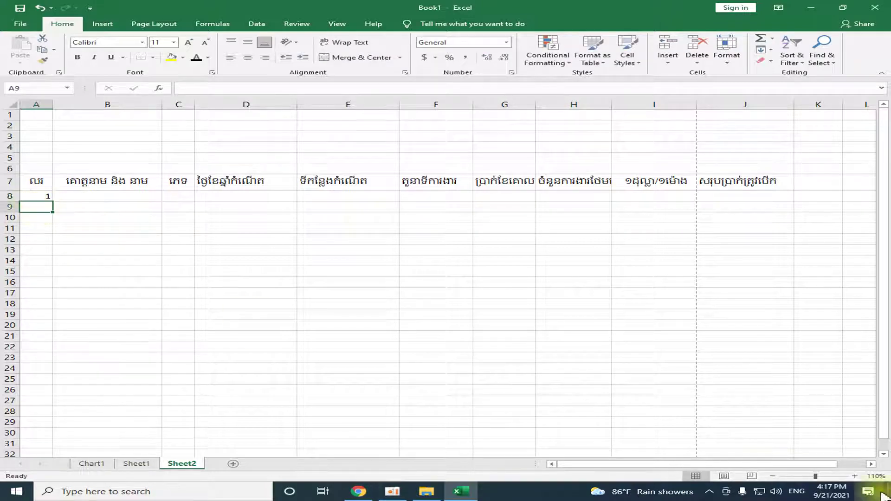
{"action": "left_click", "coordinate": [855, 476]}
{"action": "left_click", "coordinate": [854, 476]}
{"action": "left_click", "coordinate": [855, 476]}
{"action": "left_click", "coordinate": [854, 476]}
{"action": "left_click", "coordinate": [857, 476]}
{"action": "left_click", "coordinate": [857, 476]}
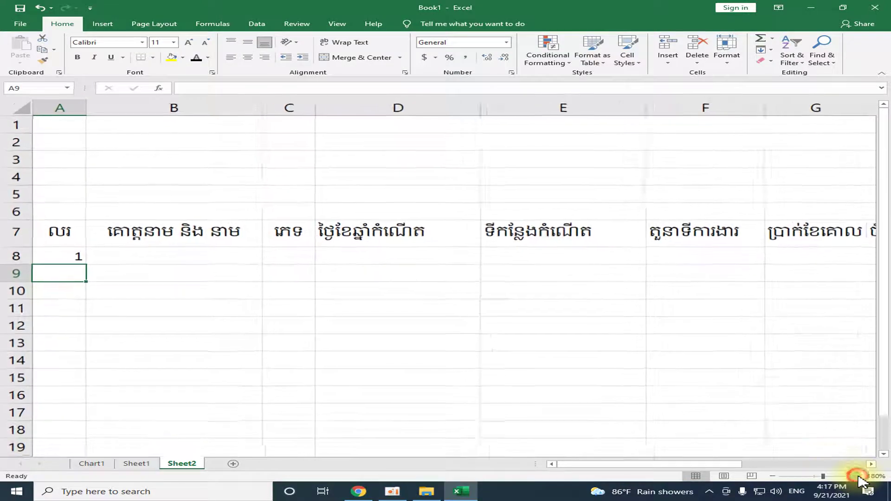
{"action": "left_click", "coordinate": [858, 476]}
{"action": "left_click", "coordinate": [110, 319]}
{"action": "left_click", "coordinate": [49, 256]}
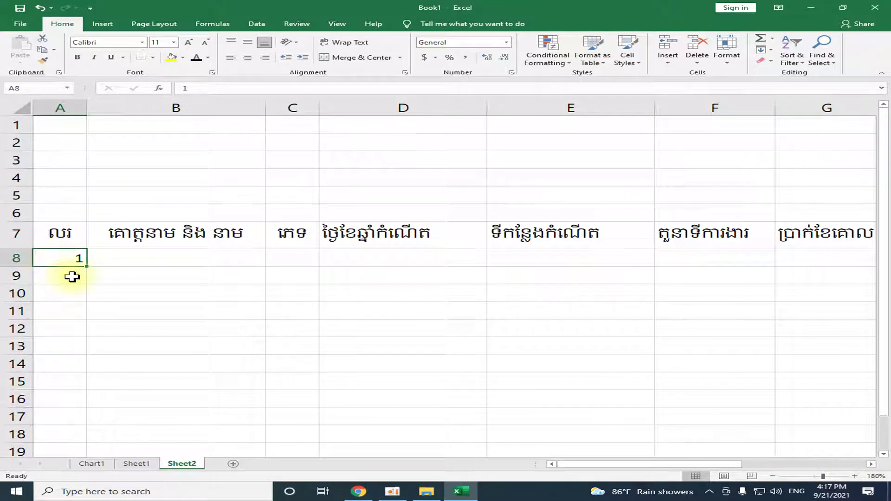
{"action": "left_click", "coordinate": [71, 277]}
{"action": "type", "text": "2"}
{"action": "left_click", "coordinate": [99, 299]}
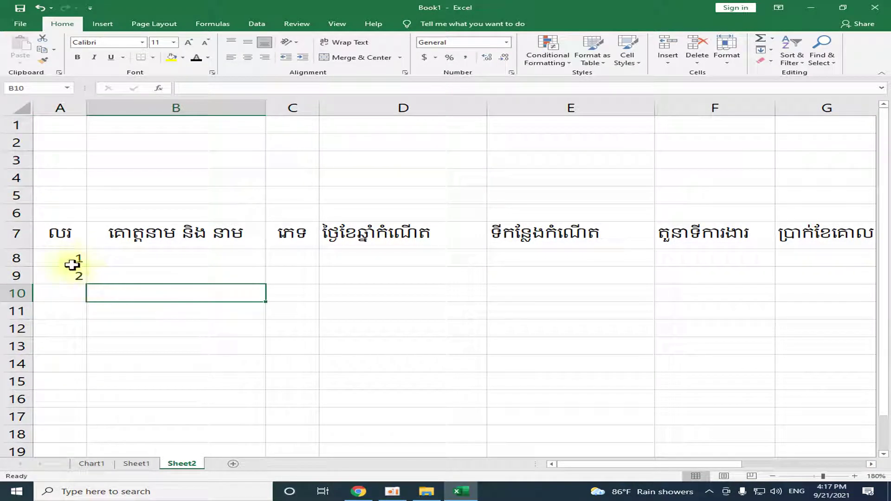
- Fill the series 1–11 down to A18, then delete those numbers
{"action": "mouse_move", "coordinate": [59, 254]}
{"action": "left_mouse_down"}
{"action": "mouse_move", "coordinate": [64, 278]}
{"action": "mouse_move", "coordinate": [74, 273]}
{"action": "left_mouse_up"}
{"action": "left_click", "coordinate": [124, 299]}
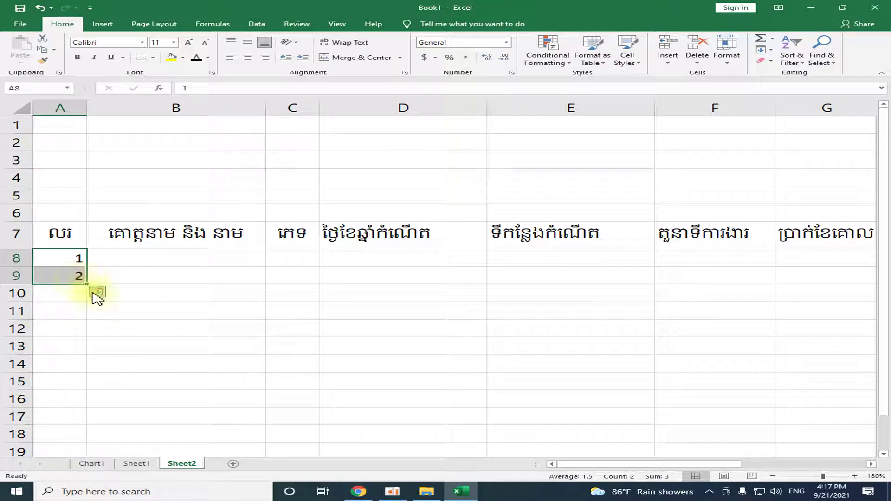
{"action": "left_click_drag", "start_coordinate": [87, 285], "coordinate": [86, 291]}
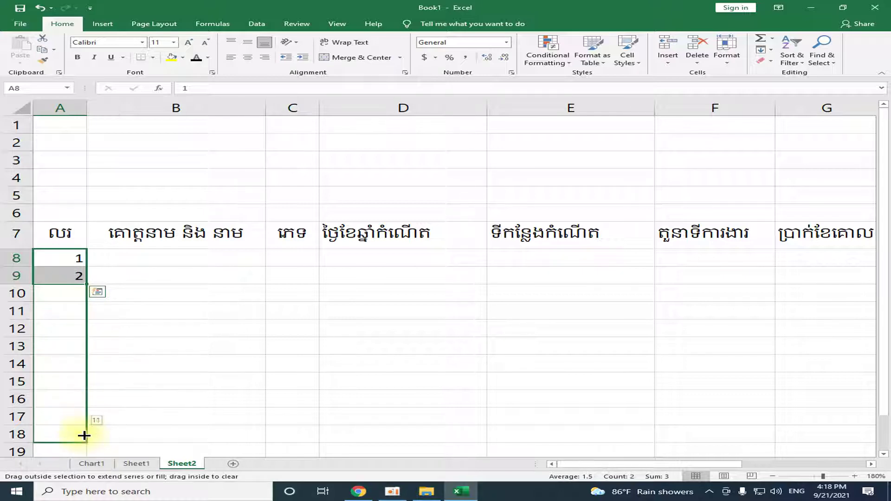
{"action": "left_click_drag", "start_coordinate": [85, 306], "coordinate": [84, 434]}
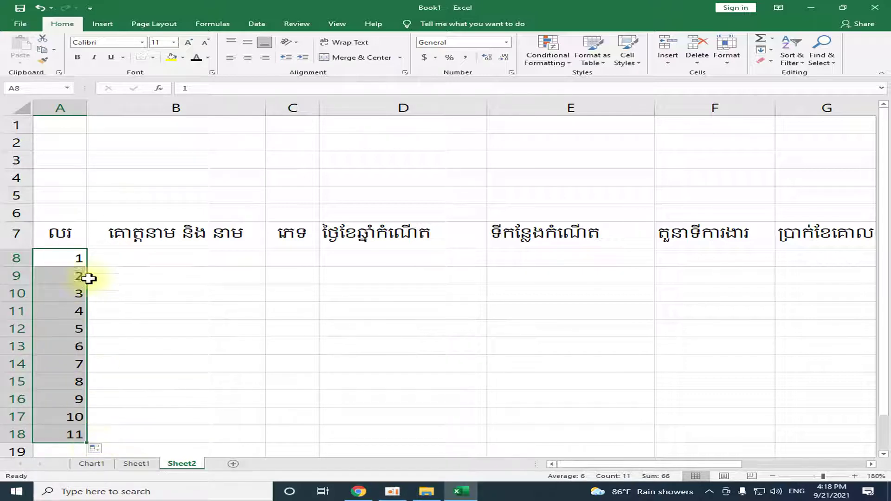
{"action": "left_click", "coordinate": [143, 333]}
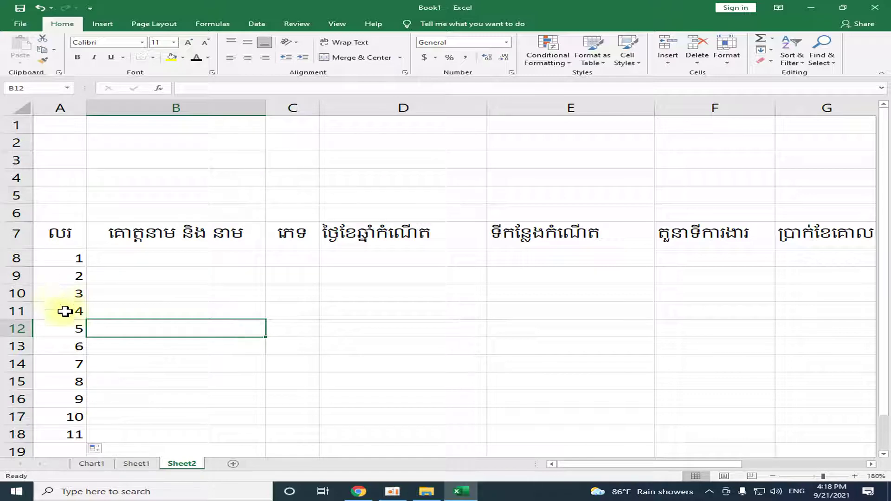
{"action": "left_click_drag", "start_coordinate": [70, 259], "coordinate": [63, 434]}
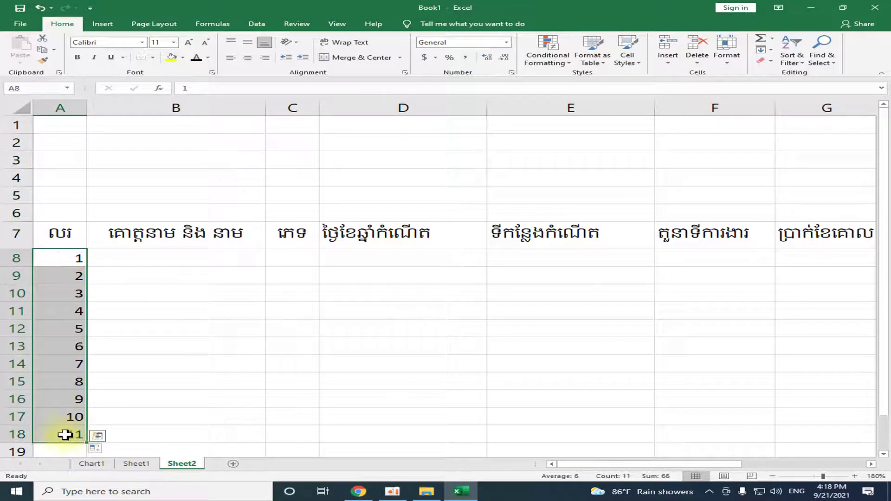
{"action": "key", "text": "Delete"}
{"action": "left_click", "coordinate": [54, 263]}
- Enter the numbers 1, 2 and 3 in cells A8:A10
{"action": "type", "text": "1"}
{"action": "key", "text": "Return"}
{"action": "type", "text": "2"}
{"action": "left_click", "coordinate": [131, 301]}
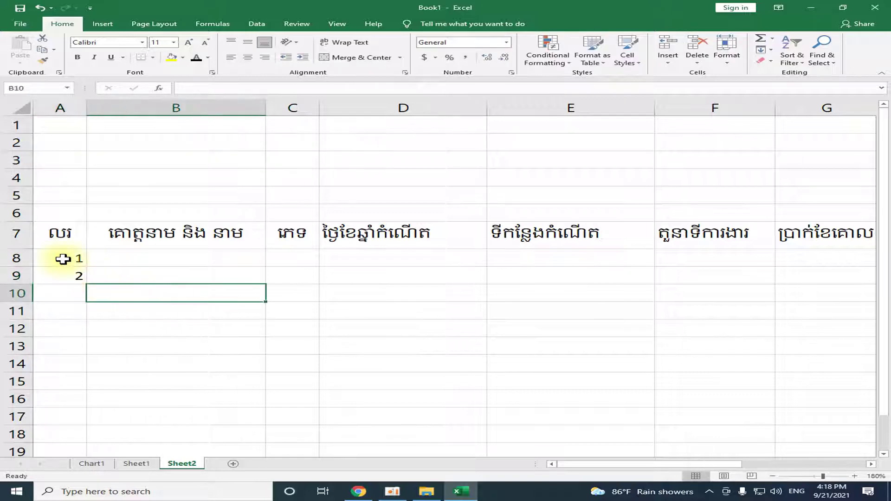
{"action": "left_click_drag", "start_coordinate": [63, 259], "coordinate": [64, 276]}
{"action": "left_click", "coordinate": [60, 296]}
{"action": "type", "text": "3"}
{"action": "left_click", "coordinate": [119, 312]}
{"action": "left_click_drag", "start_coordinate": [71, 258], "coordinate": [78, 295]}
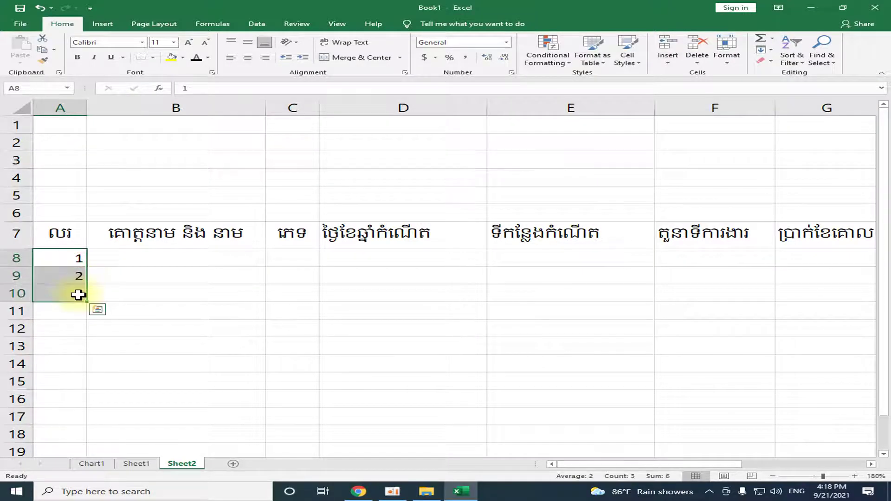
- Re-enter 1 in A8 and '2 in A9
{"action": "left_click", "coordinate": [63, 258]}
{"action": "type", "text": "1"}
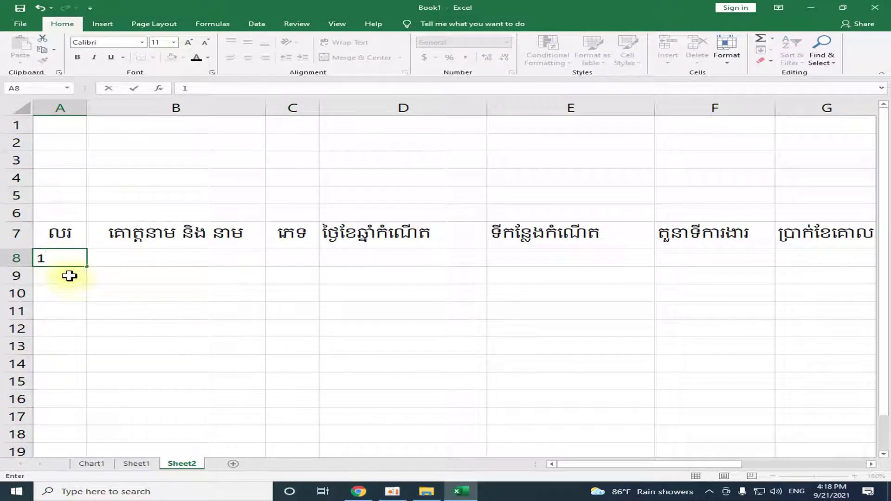
{"action": "left_click", "coordinate": [69, 277]}
{"action": "type", "text": "'2"}
{"action": "left_click", "coordinate": [116, 309]}
{"action": "left_click", "coordinate": [45, 278]}
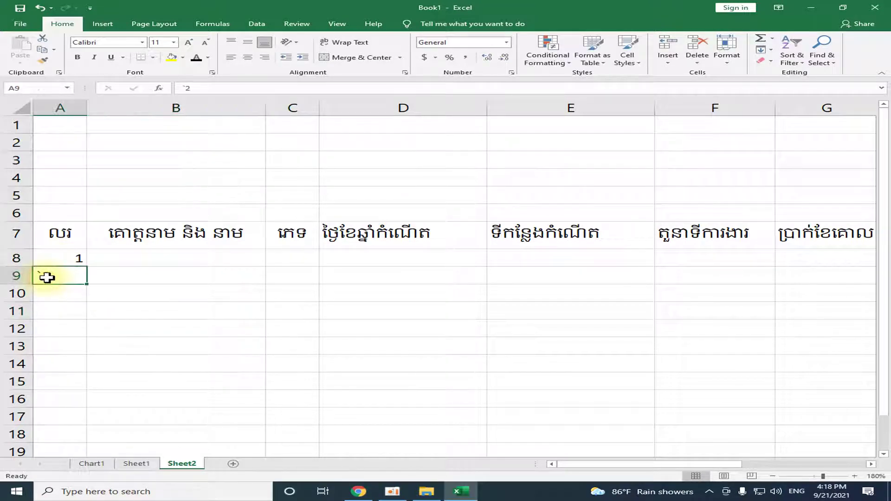
{"action": "left_click", "coordinate": [89, 297]}
- Clear the extra numbers 4 to 10 from A11:A17
{"action": "left_click_drag", "start_coordinate": [70, 259], "coordinate": [84, 420]}
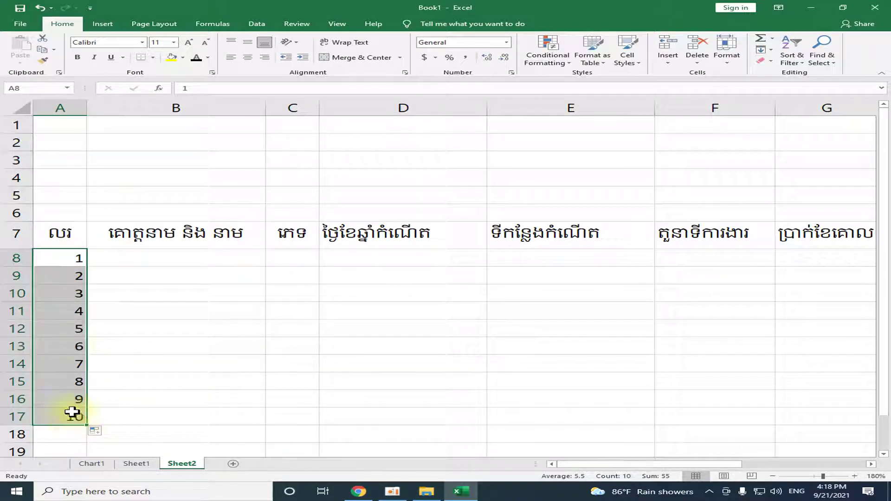
{"action": "left_click", "coordinate": [159, 333]}
{"action": "left_click_drag", "start_coordinate": [76, 308], "coordinate": [61, 414]}
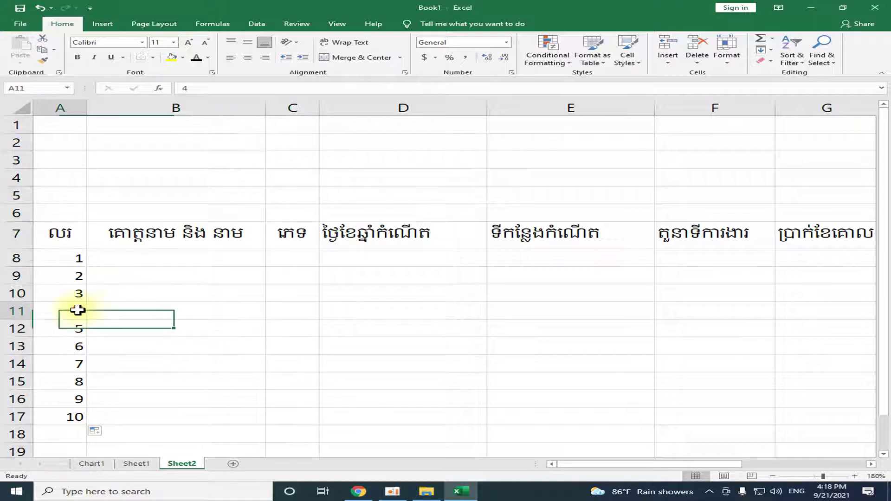
{"action": "key", "text": "Delete"}
- Centre the numbers 1–3 in A8:A10 and make column A narrower
{"action": "left_click", "coordinate": [205, 343]}
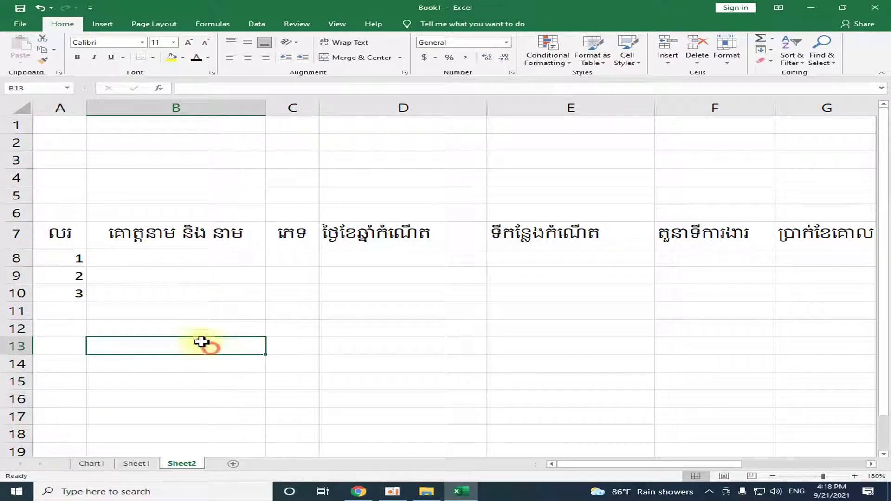
{"action": "left_click_drag", "start_coordinate": [71, 256], "coordinate": [75, 293]}
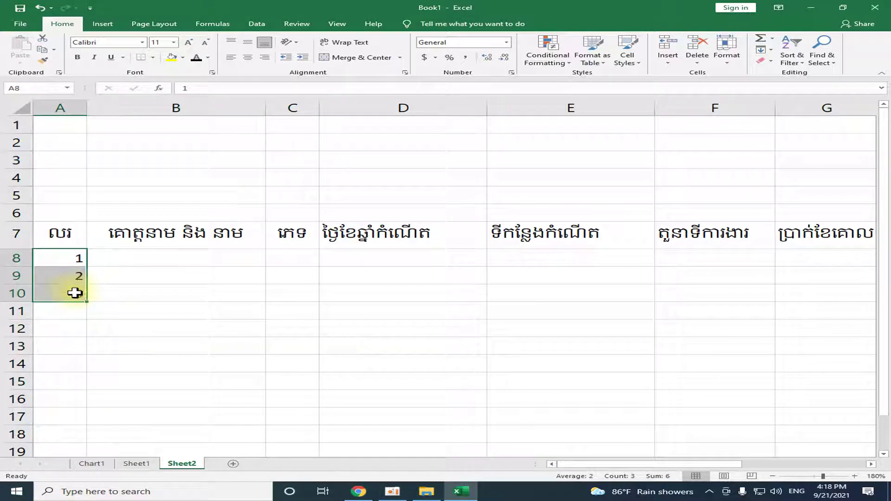
{"action": "left_click", "coordinate": [245, 58]}
{"action": "left_click_drag", "start_coordinate": [87, 107], "coordinate": [75, 105]}
{"action": "left_click", "coordinate": [118, 256]}
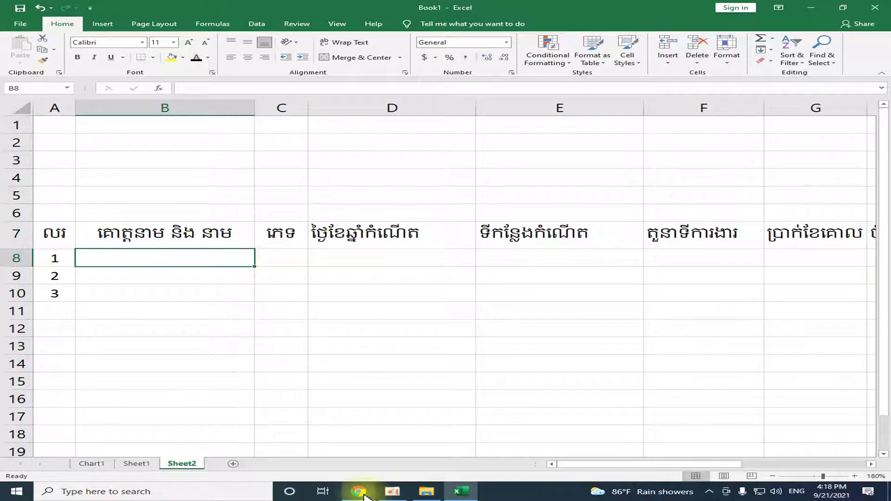
- Copy Sheet1's C8:F10 employee details and select B8:E10 on Sheet2 as the destination
{"action": "left_click", "coordinate": [460, 493]}
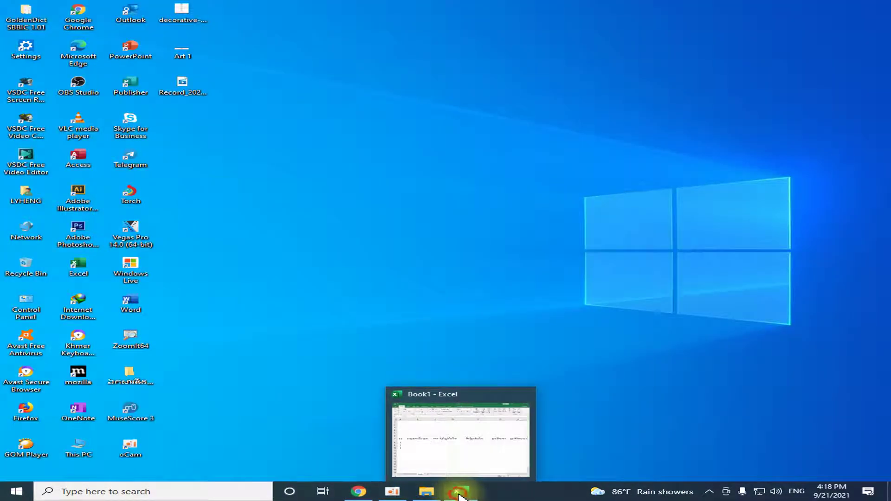
{"action": "left_click", "coordinate": [460, 494]}
{"action": "left_click", "coordinate": [135, 464]}
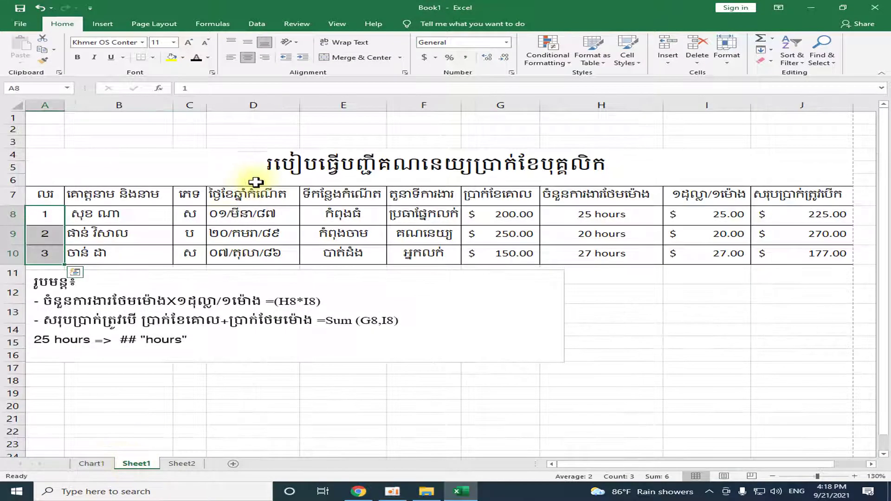
{"action": "left_click_drag", "start_coordinate": [183, 212], "coordinate": [228, 259]}
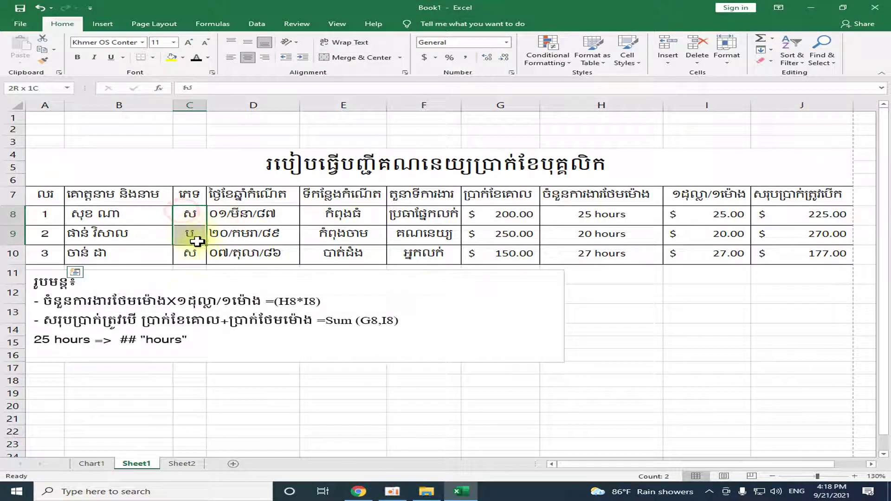
{"action": "left_click_drag", "start_coordinate": [299, 260], "coordinate": [407, 259]}
{"action": "key", "text": "ctrl+c"}
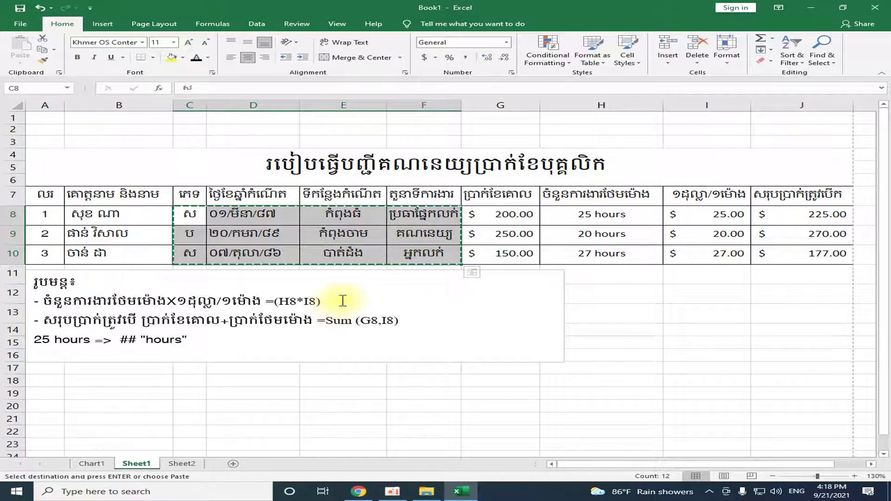
{"action": "left_click", "coordinate": [182, 464]}
{"action": "mouse_move", "coordinate": [156, 255]}
{"action": "left_mouse_down"}
{"action": "mouse_move", "coordinate": [219, 276]}
{"action": "mouse_move", "coordinate": [411, 314]}
{"action": "mouse_move", "coordinate": [511, 321]}
{"action": "mouse_move", "coordinate": [520, 293]}
{"action": "left_mouse_up"}
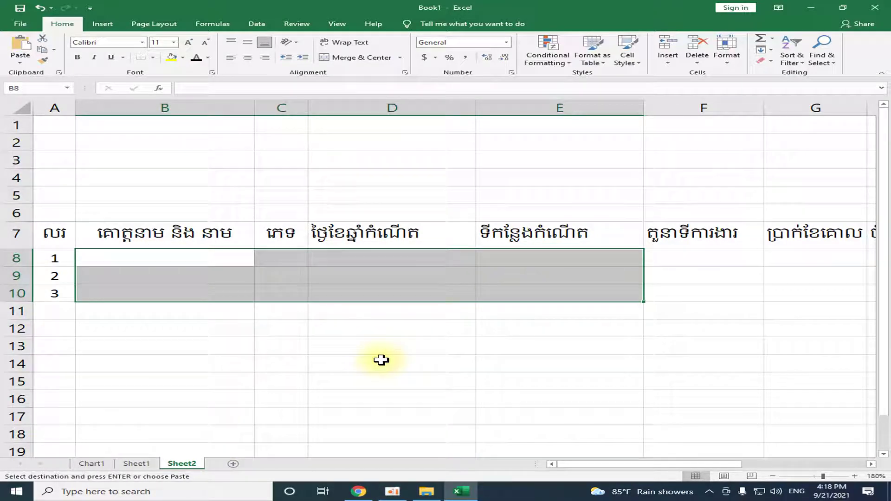
{"action": "left_click", "coordinate": [395, 355]}
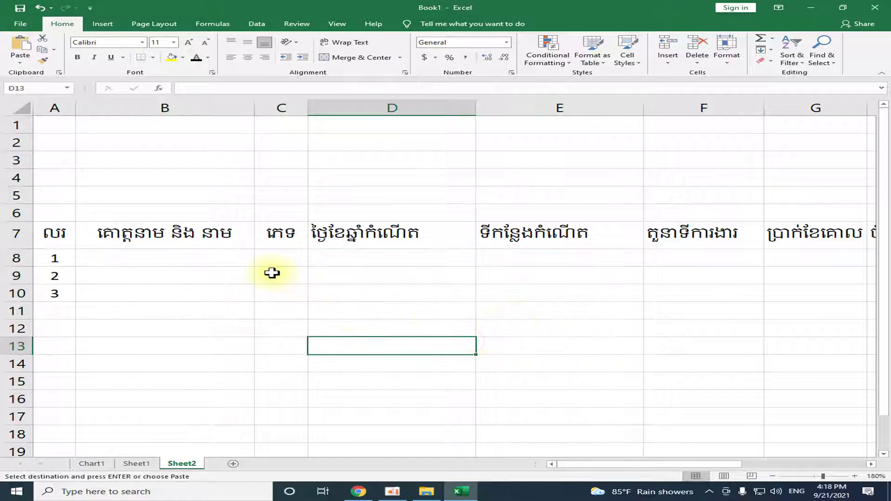
- Paste the copied details at B8 on Sheet2, then undo the misaligned paste
{"action": "left_click", "coordinate": [144, 465]}
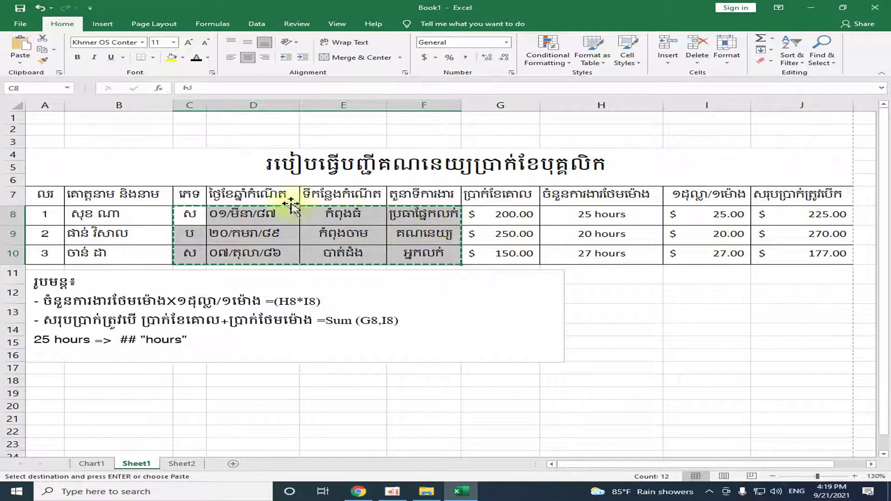
{"action": "left_click", "coordinate": [181, 464]}
{"action": "mouse_move", "coordinate": [130, 255]}
{"action": "left_mouse_down"}
{"action": "mouse_move", "coordinate": [676, 336]}
{"action": "mouse_move", "coordinate": [687, 287]}
{"action": "left_mouse_up"}
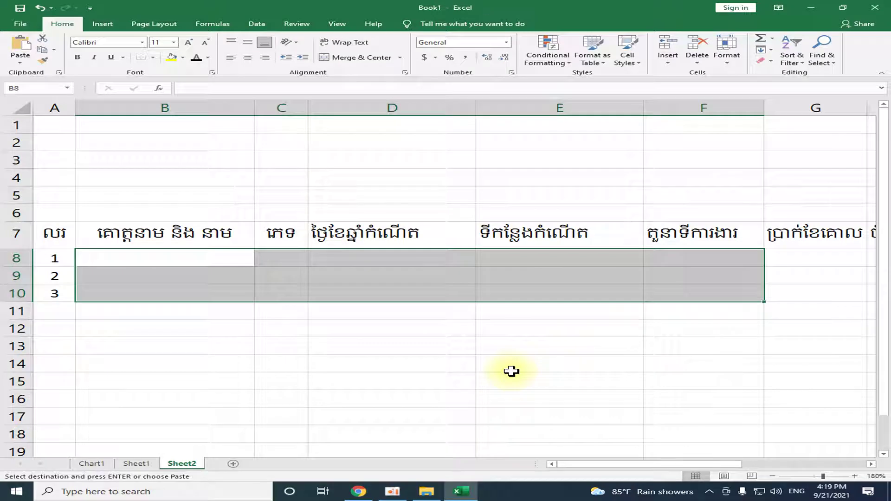
{"action": "key", "text": "ctrl+v"}
{"action": "left_click", "coordinate": [495, 371]}
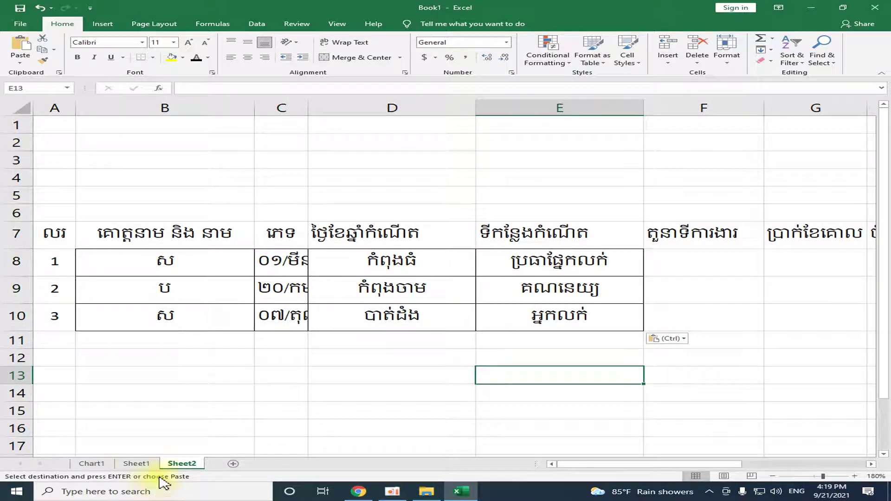
{"action": "left_click", "coordinate": [137, 463]}
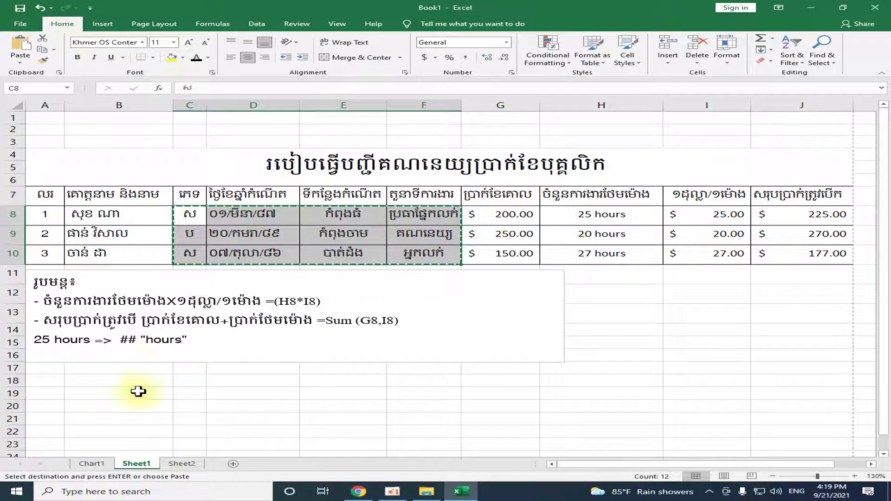
{"action": "left_click", "coordinate": [182, 463]}
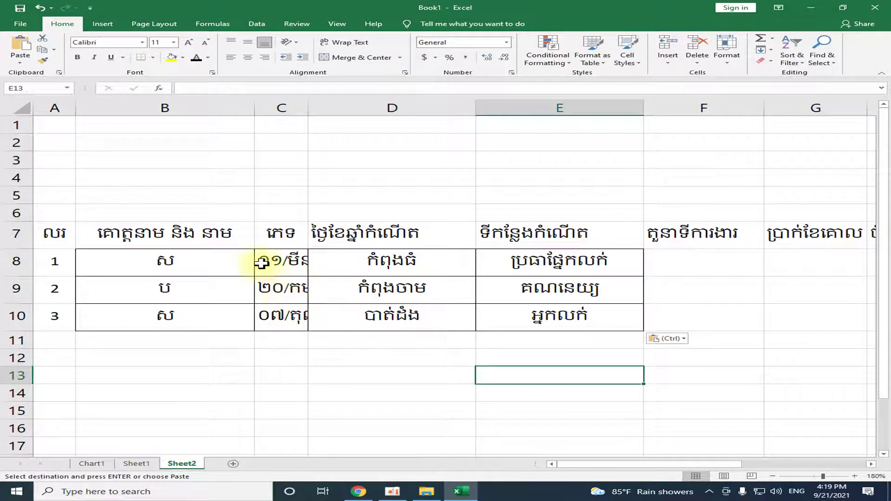
{"action": "key", "text": "ctrl+z"}
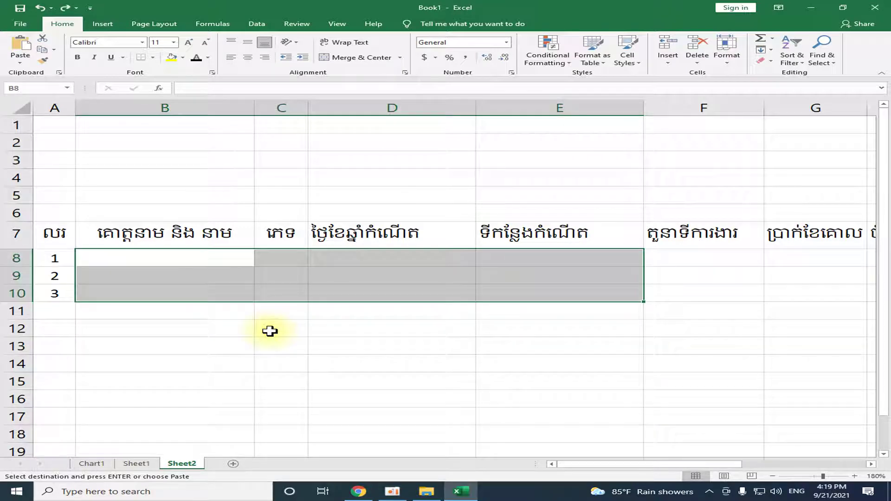
{"action": "left_click", "coordinate": [287, 344]}
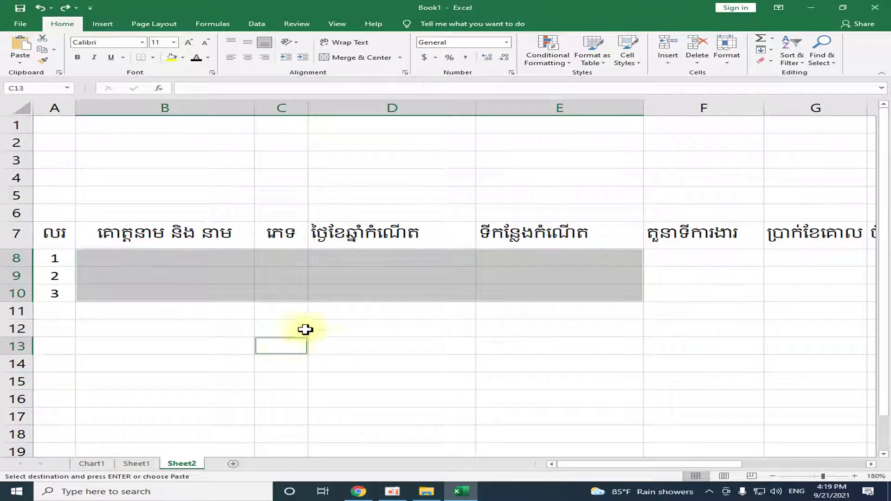
- Narrow column C on Sheet2
{"action": "left_click", "coordinate": [368, 293]}
{"action": "left_click", "coordinate": [376, 258]}
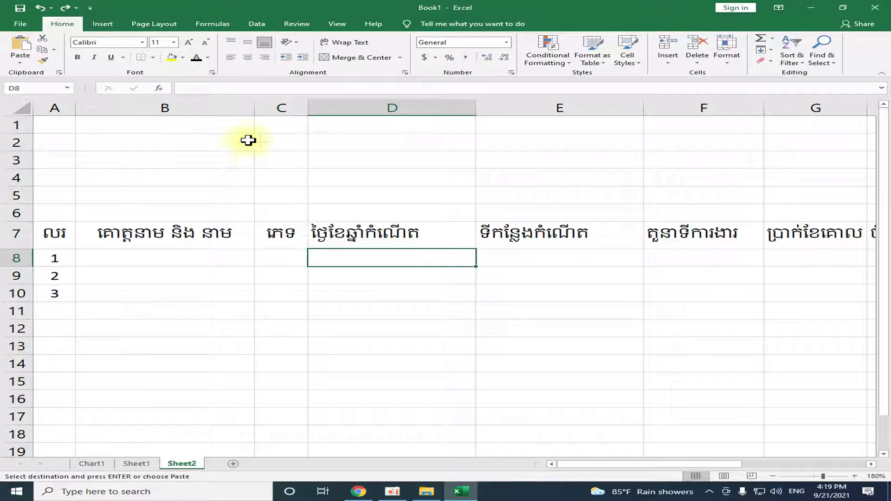
{"action": "left_click_drag", "start_coordinate": [308, 107], "coordinate": [301, 106]}
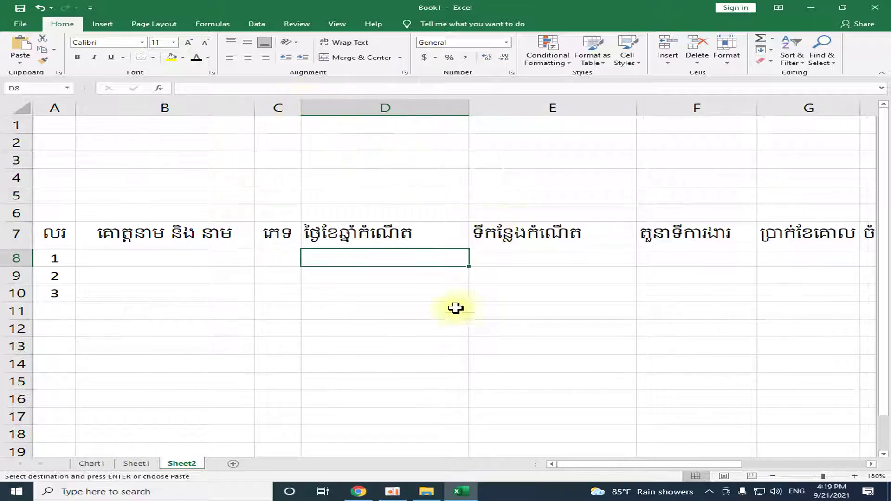
- Copy names through jobs (B8:F10) from Sheet1 and paste them at B8 on Sheet2
{"action": "left_click", "coordinate": [136, 464]}
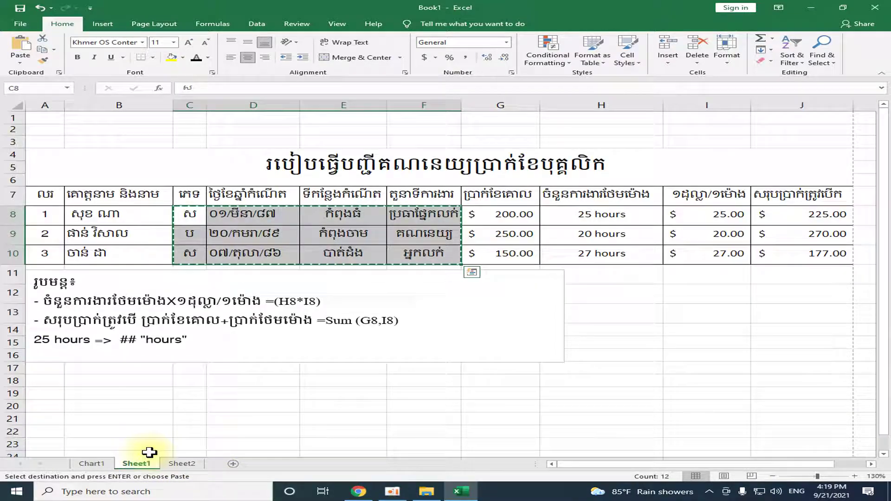
{"action": "left_click", "coordinate": [346, 258]}
{"action": "left_click", "coordinate": [368, 291]}
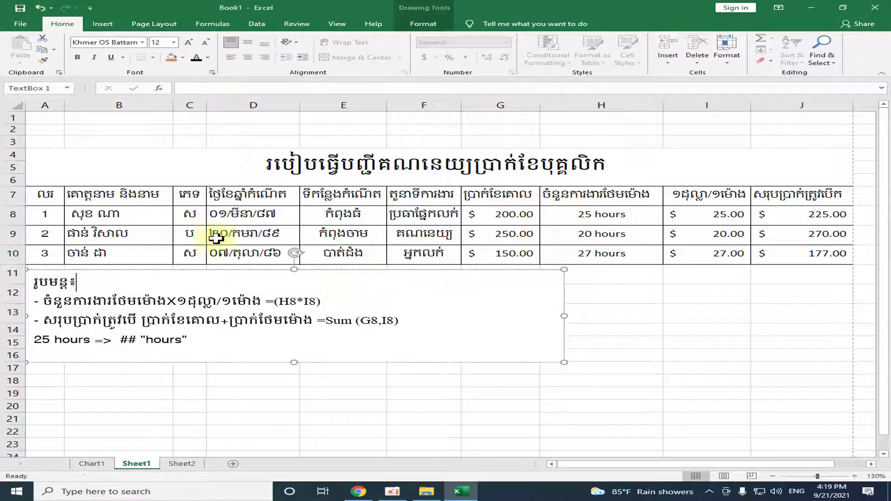
{"action": "mouse_move", "coordinate": [89, 215]}
{"action": "left_mouse_down"}
{"action": "mouse_move", "coordinate": [154, 256]}
{"action": "mouse_move", "coordinate": [416, 267]}
{"action": "mouse_move", "coordinate": [404, 275]}
{"action": "left_mouse_up"}
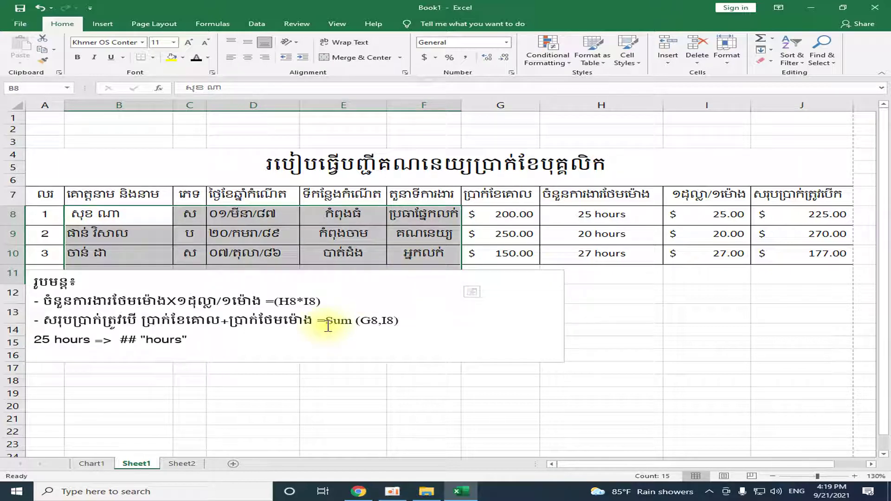
{"action": "key", "text": "ctrl+c"}
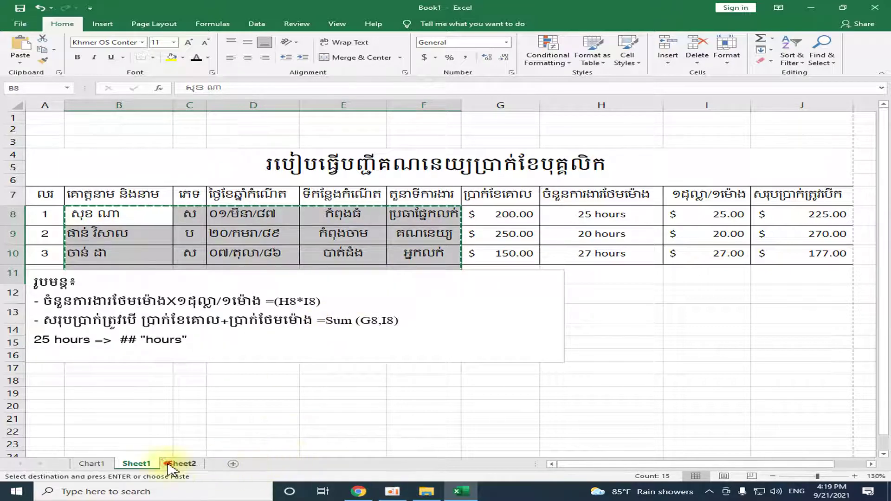
{"action": "left_click", "coordinate": [180, 464]}
{"action": "mouse_move", "coordinate": [96, 254]}
{"action": "left_mouse_down"}
{"action": "mouse_move", "coordinate": [634, 305]}
{"action": "mouse_move", "coordinate": [698, 294]}
{"action": "left_mouse_up"}
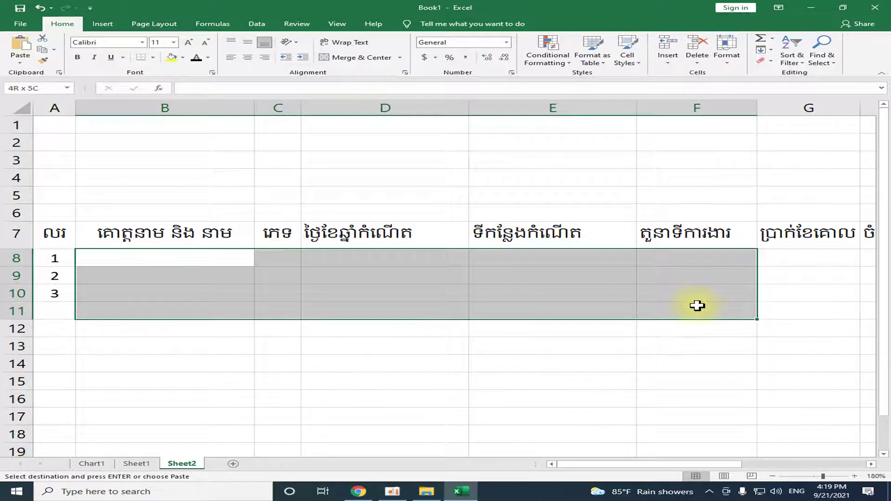
{"action": "key", "text": "ctrl+v"}
{"action": "left_click", "coordinate": [291, 384]}
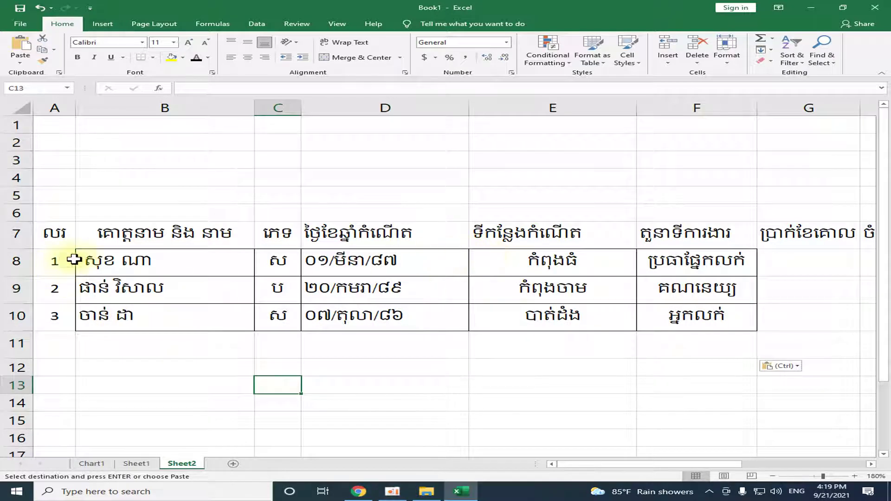
- Set the borders of B8:F10 to None through Format Cells
{"action": "left_click_drag", "start_coordinate": [82, 260], "coordinate": [706, 320]}
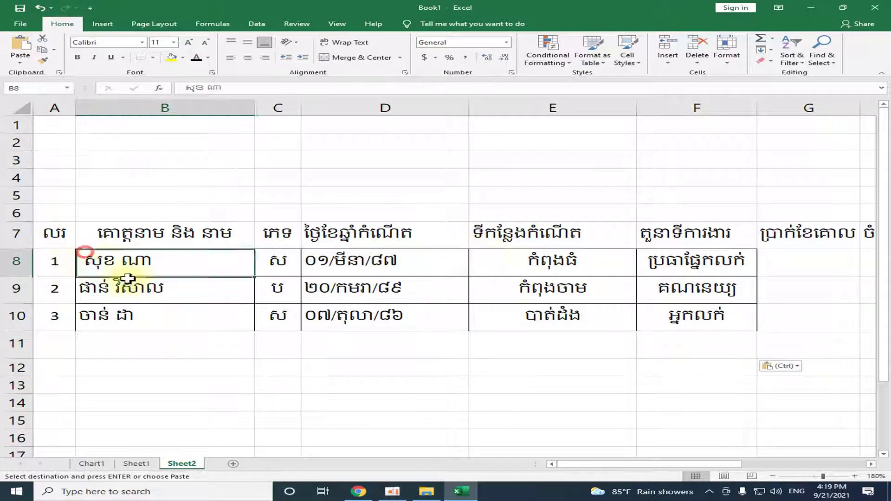
{"action": "left_click", "coordinate": [726, 61]}
{"action": "left_click", "coordinate": [758, 250]}
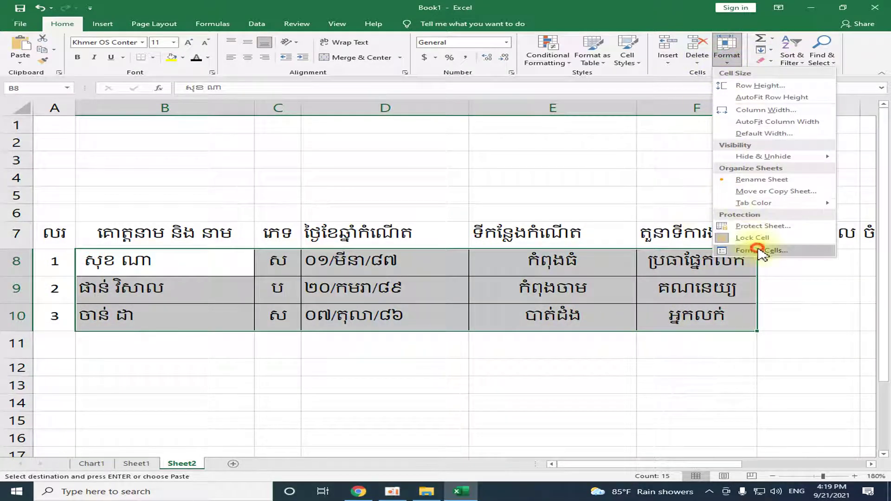
{"action": "left_click", "coordinate": [638, 213]}
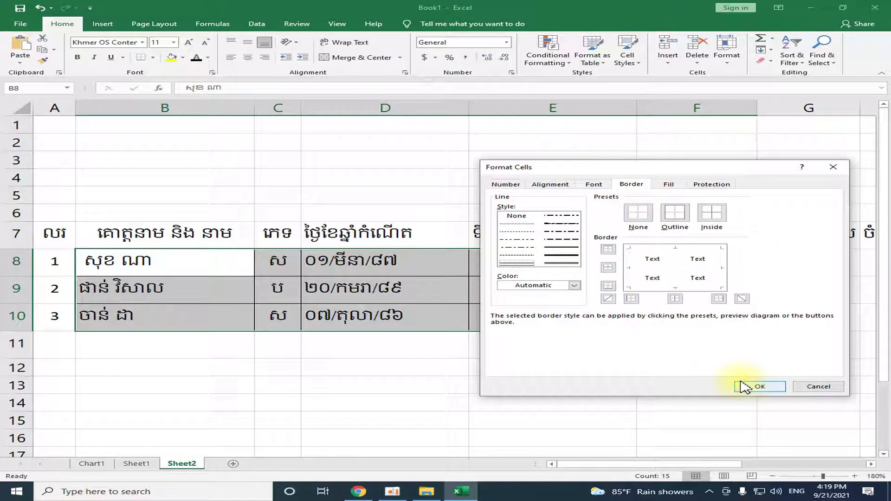
{"action": "left_click", "coordinate": [743, 386]}
{"action": "left_click", "coordinate": [569, 364]}
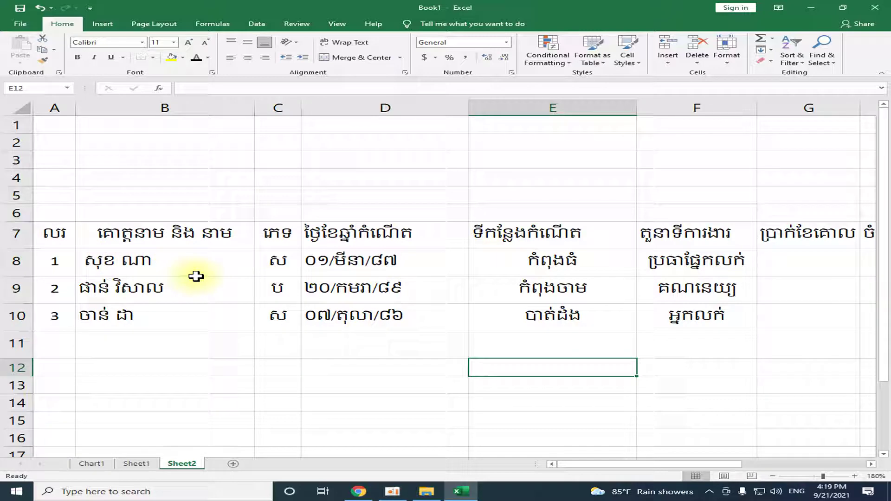
{"action": "left_click_drag", "start_coordinate": [83, 260], "coordinate": [673, 312]}
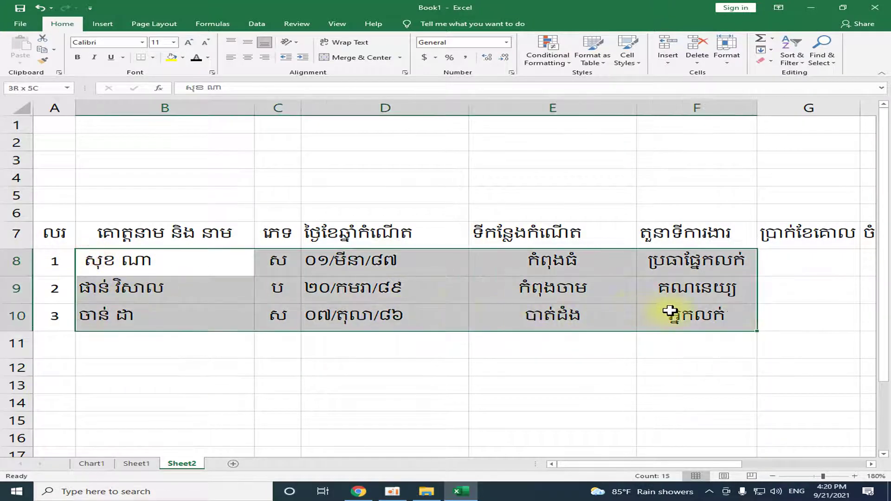
- Centre the birth dates in D8:D10
{"action": "left_click", "coordinate": [143, 42]}
{"action": "left_click", "coordinate": [144, 42]}
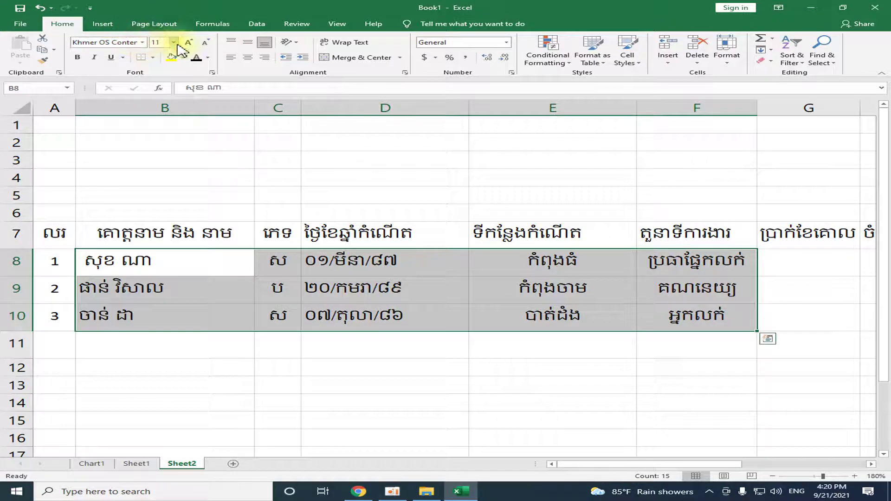
{"action": "left_click_drag", "start_coordinate": [352, 262], "coordinate": [364, 316]}
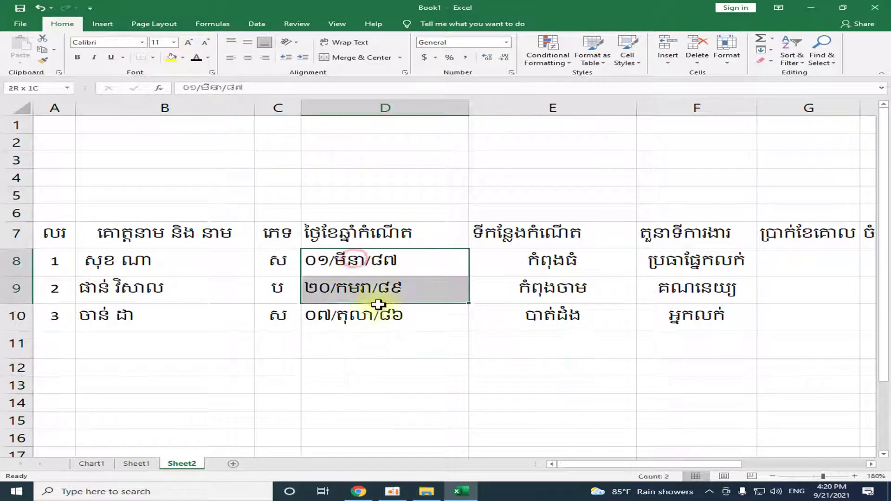
{"action": "left_click", "coordinate": [247, 58]}
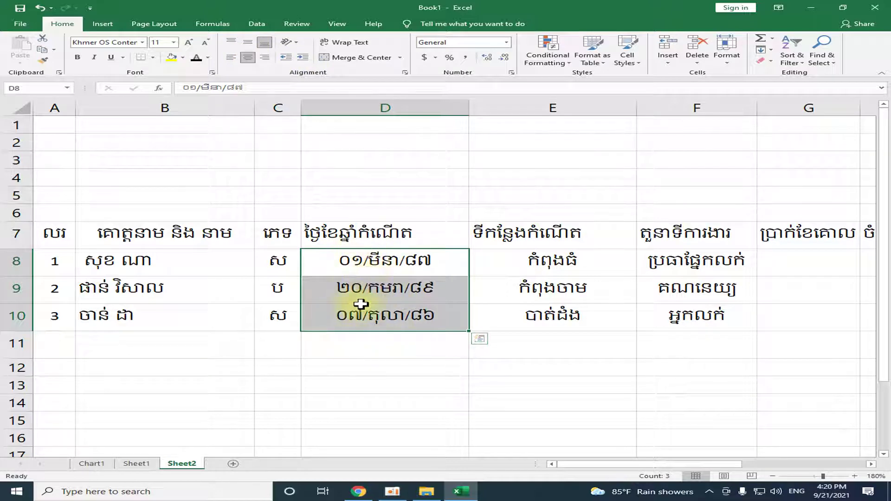
{"action": "left_click", "coordinate": [351, 348]}
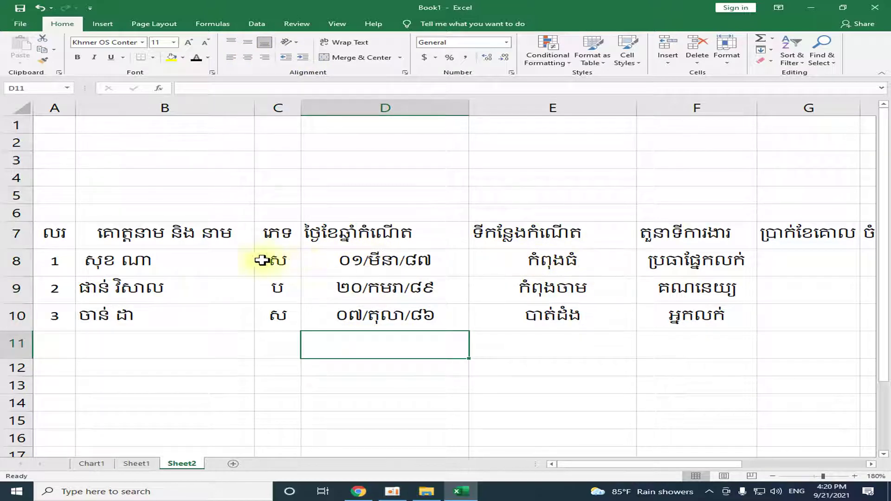
- Narrow columns D, E, F and B to fit their contents
{"action": "left_click_drag", "start_coordinate": [468, 108], "coordinate": [427, 108]}
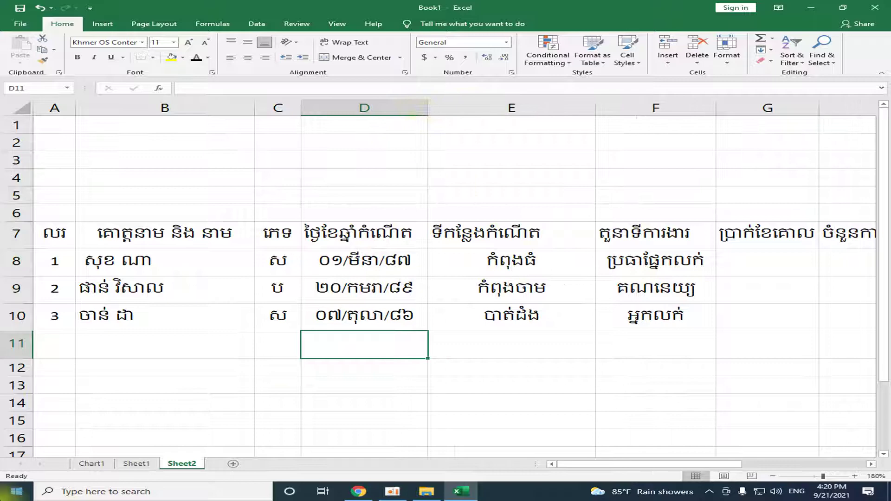
{"action": "left_click_drag", "start_coordinate": [595, 108], "coordinate": [547, 106]}
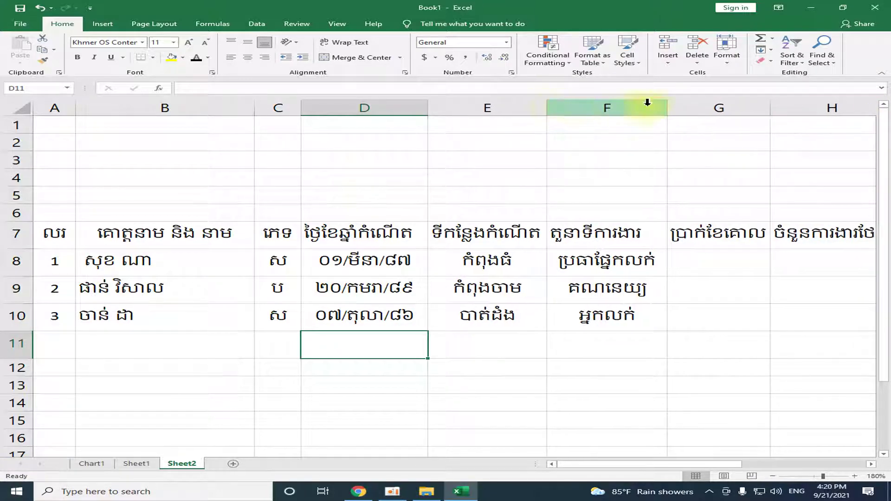
{"action": "mouse_move", "coordinate": [668, 104]}
{"action": "left_mouse_down"}
{"action": "mouse_move", "coordinate": [646, 103]}
{"action": "mouse_move", "coordinate": [656, 110]}
{"action": "left_mouse_up"}
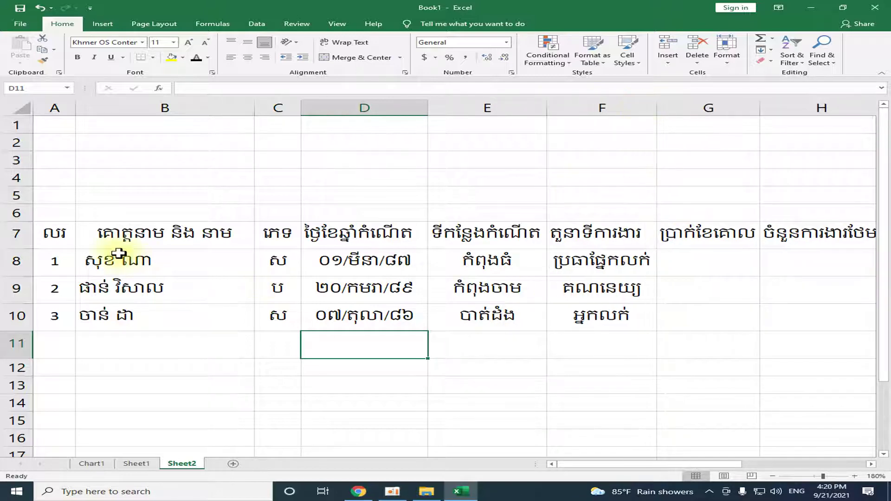
{"action": "left_click_drag", "start_coordinate": [254, 102], "coordinate": [238, 102]}
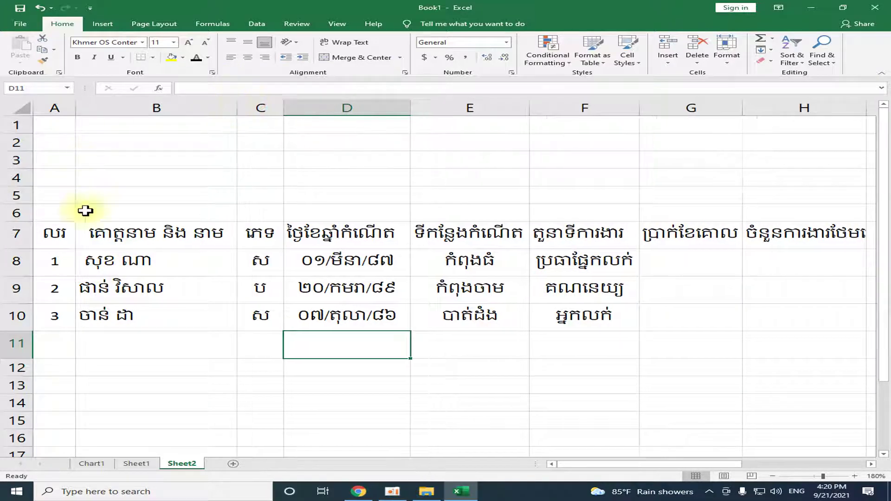
{"action": "left_click_drag", "start_coordinate": [584, 465], "coordinate": [692, 464]}
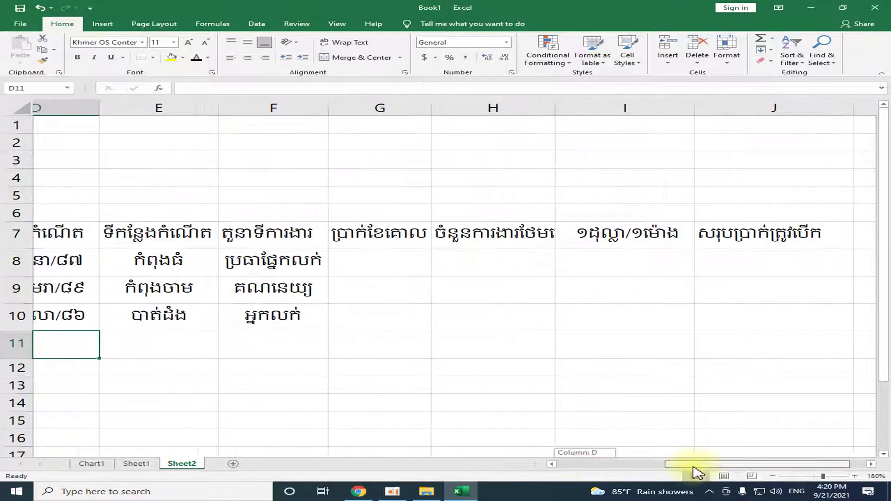
{"action": "left_click", "coordinate": [426, 253]}
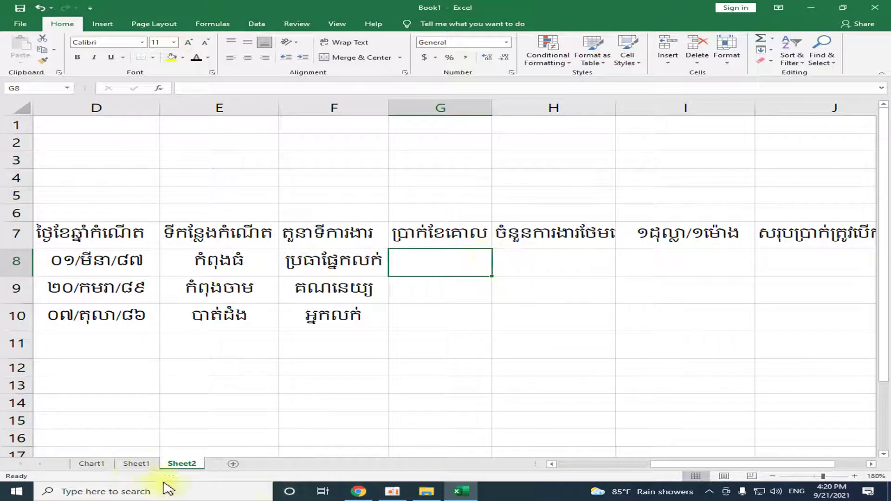
- Copy salaries and hours from Sheet1's G8:H10 and paste them into Sheet2 at G8
{"action": "left_click", "coordinate": [136, 463]}
{"action": "left_click", "coordinate": [606, 308]}
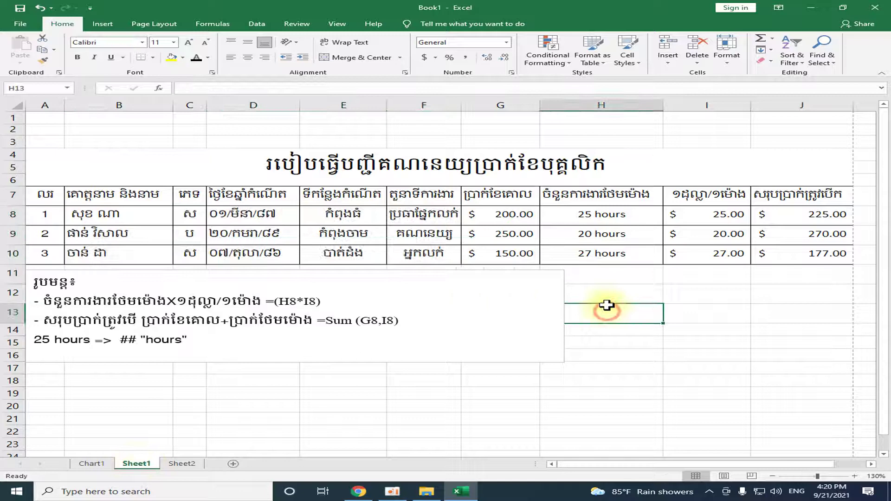
{"action": "left_click_drag", "start_coordinate": [514, 212], "coordinate": [521, 250]}
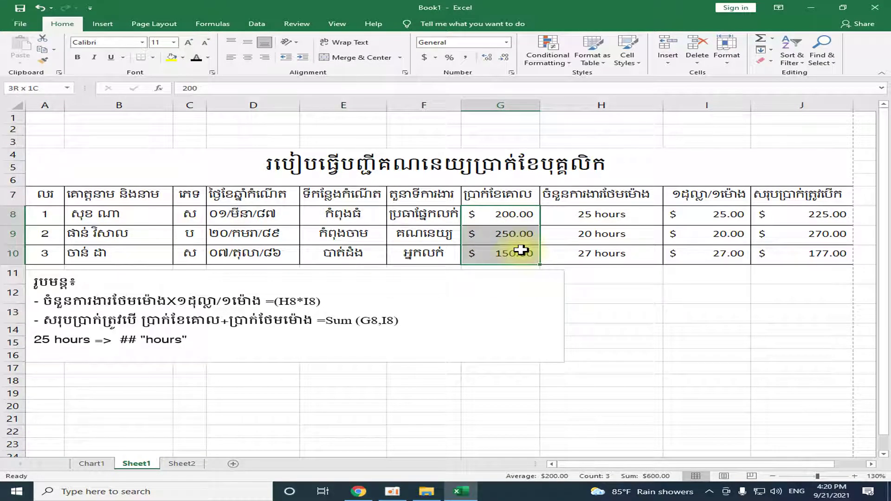
{"action": "left_click_drag", "start_coordinate": [521, 251], "coordinate": [605, 255]}
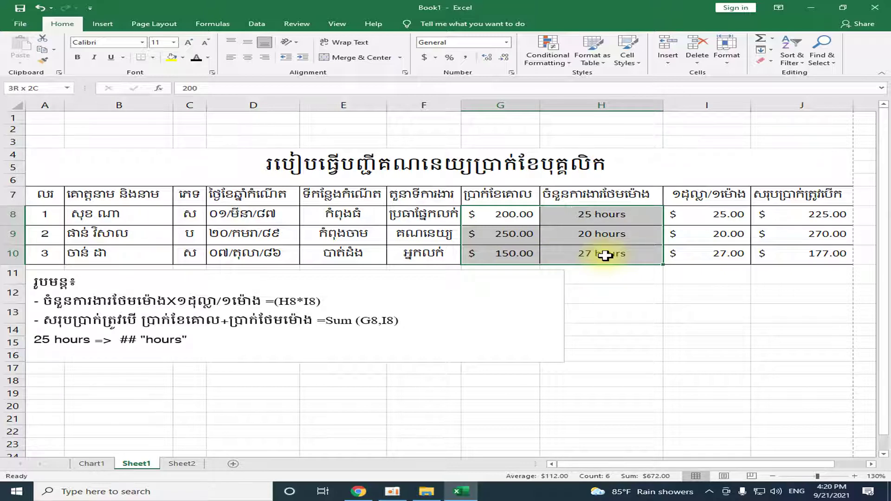
{"action": "key", "text": "ctrl+c"}
{"action": "left_click", "coordinate": [182, 463]}
{"action": "mouse_move", "coordinate": [423, 269]}
{"action": "left_mouse_down"}
{"action": "mouse_move", "coordinate": [559, 300]}
{"action": "mouse_move", "coordinate": [565, 314]}
{"action": "left_mouse_up"}
{"action": "key", "text": "ctrl+v"}
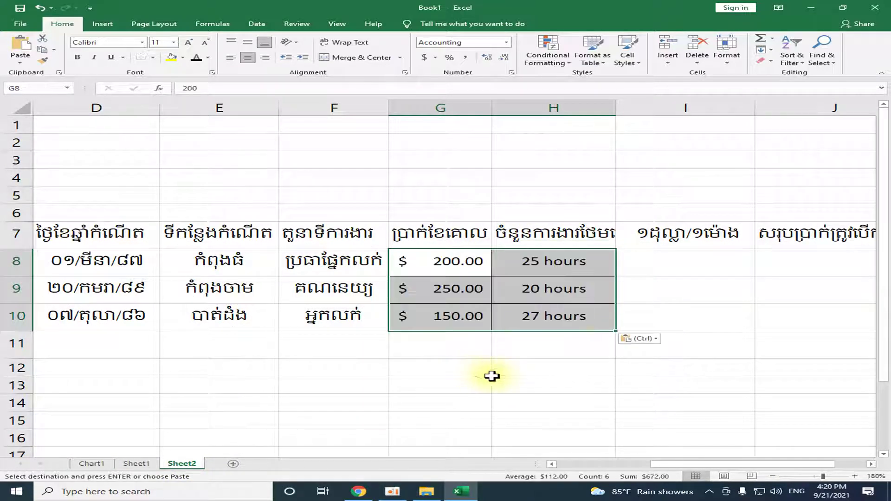
- Apply $ accounting format to the salaries in G8:G10
{"action": "left_click", "coordinate": [508, 383]}
{"action": "left_click_drag", "start_coordinate": [466, 264], "coordinate": [461, 324]}
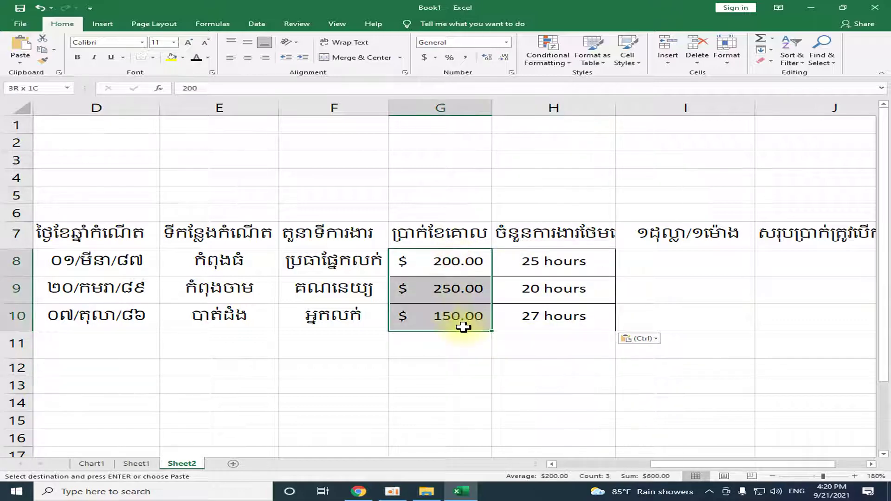
{"action": "left_click", "coordinate": [424, 58]}
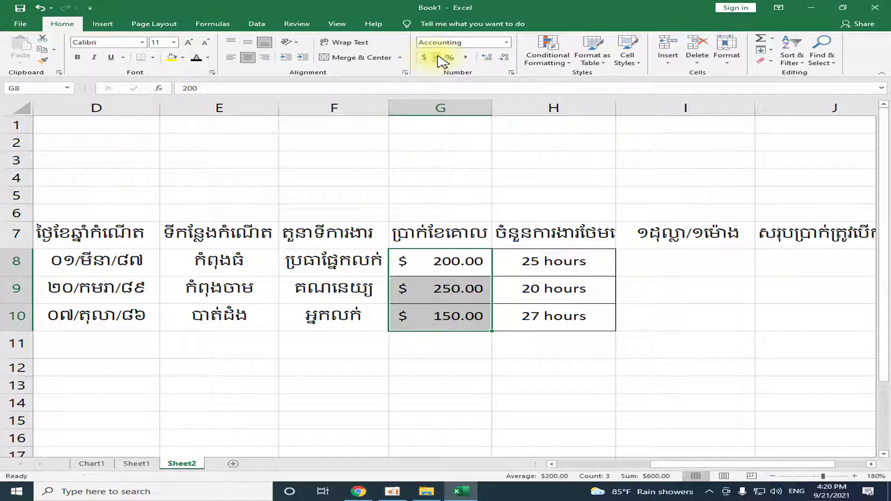
{"action": "left_click", "coordinate": [438, 56]}
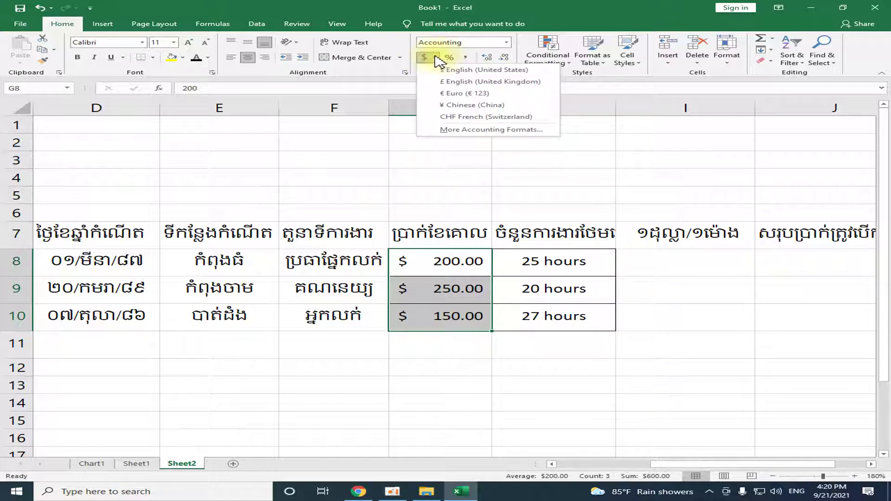
{"action": "left_click", "coordinate": [437, 60]}
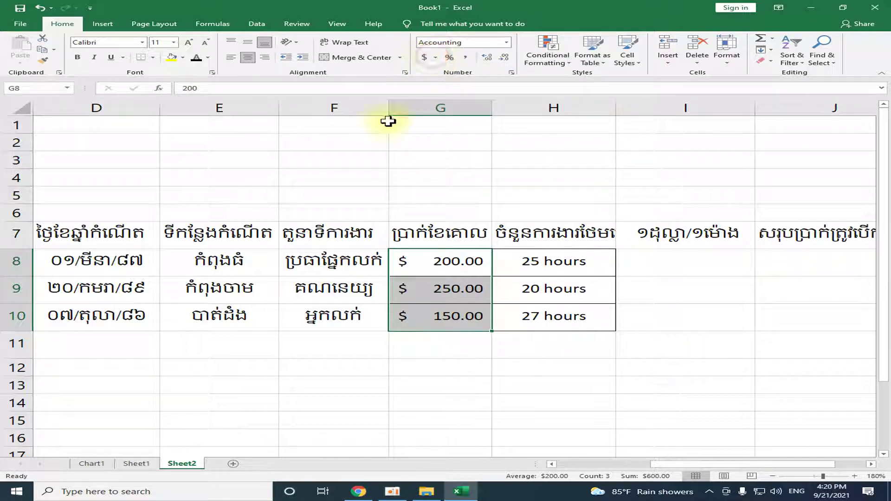
{"action": "left_click", "coordinate": [431, 346]}
{"action": "left_click", "coordinate": [422, 258]}
{"action": "mouse_move", "coordinate": [423, 258]}
{"action": "left_mouse_down"}
{"action": "mouse_move", "coordinate": [431, 317]}
{"action": "mouse_move", "coordinate": [439, 269]}
{"action": "left_mouse_up"}
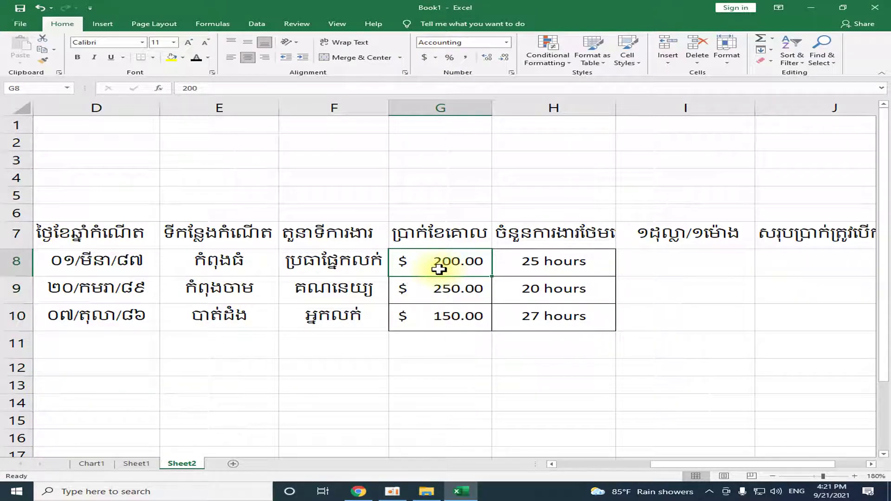
{"action": "type", "text": "2"}
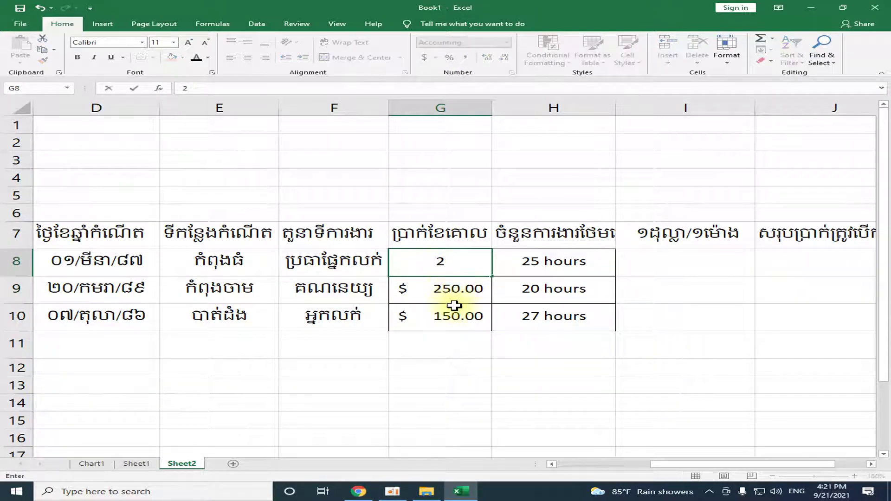
{"action": "type", "text": "00"}
{"action": "left_click", "coordinate": [473, 370]}
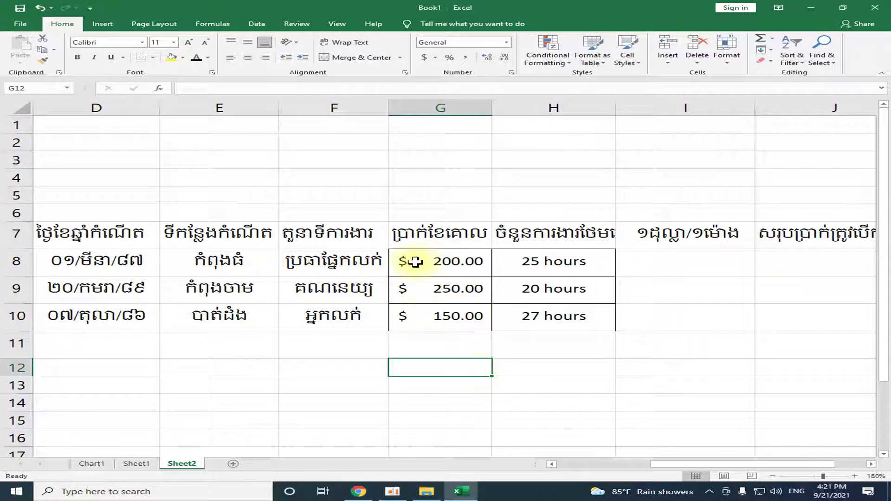
{"action": "left_click_drag", "start_coordinate": [414, 260], "coordinate": [427, 312]}
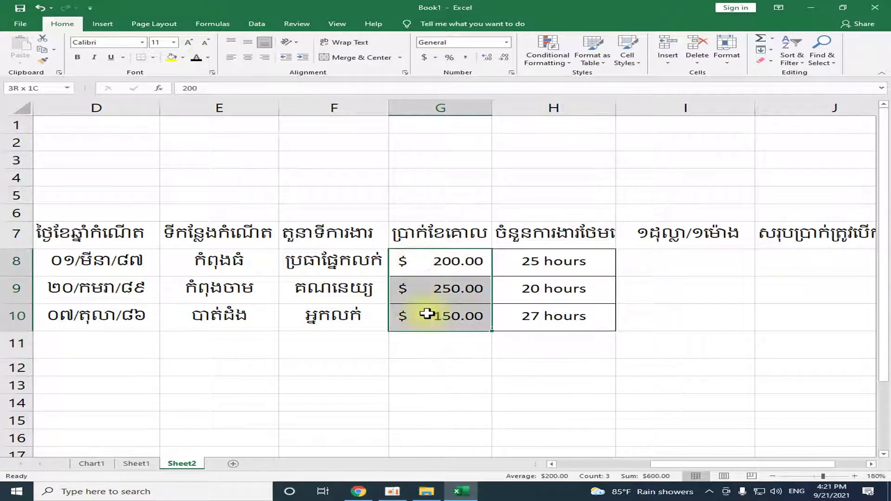
{"action": "left_click", "coordinate": [426, 63]}
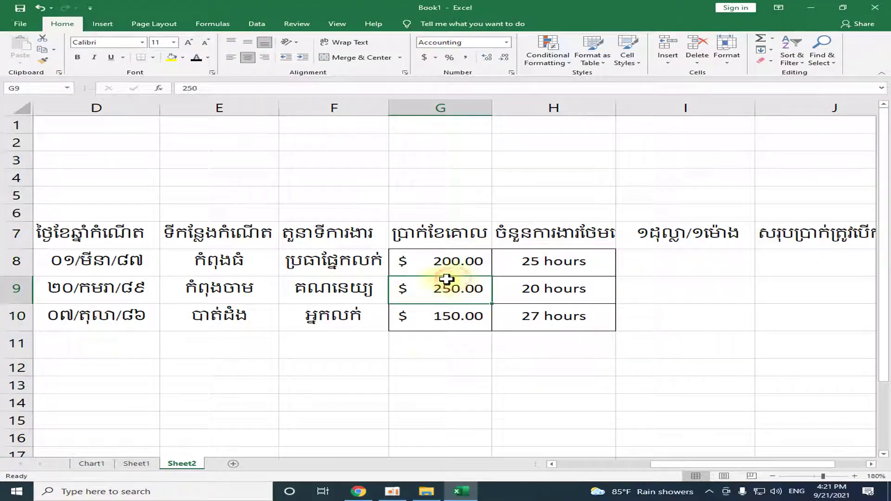
{"action": "left_click", "coordinate": [437, 355]}
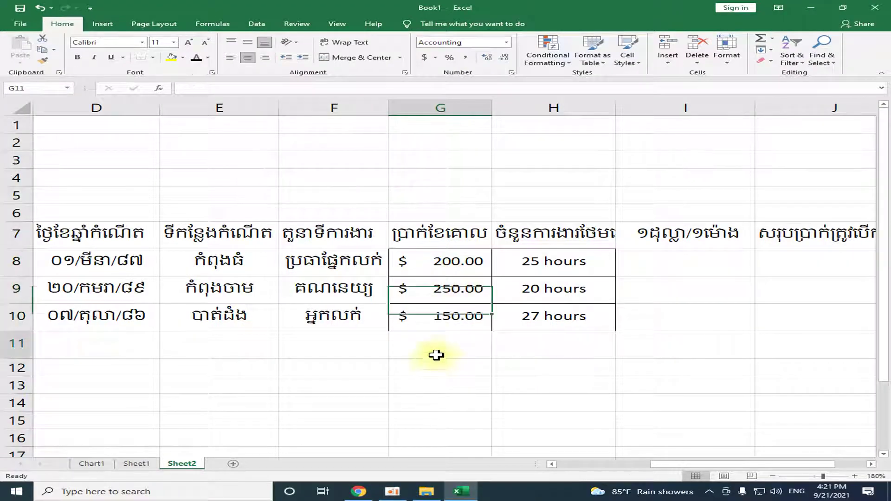
- Enter a test value of 1 in G12, then delete it
{"action": "left_click", "coordinate": [437, 372]}
{"action": "type", "text": "1"}
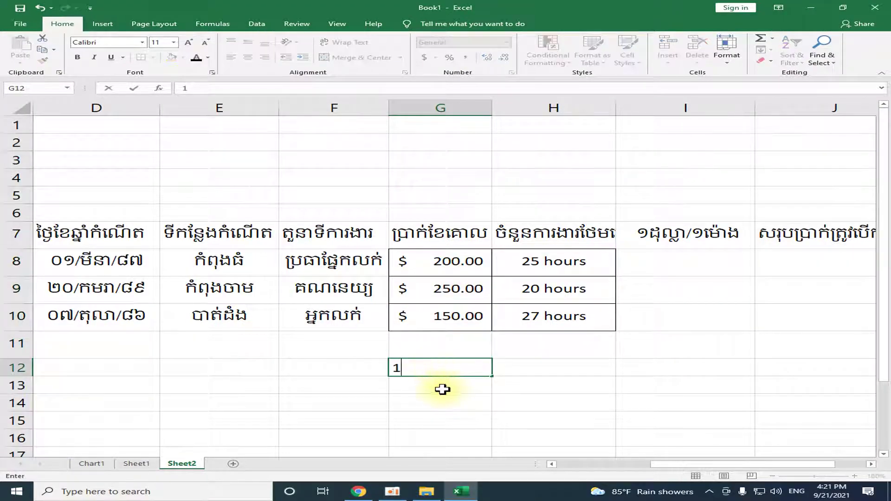
{"action": "left_click", "coordinate": [443, 392]}
{"action": "left_click", "coordinate": [454, 370]}
{"action": "key", "text": "Delete"}
- Enter 1 in G2 and format it as $ accounting
{"action": "left_click", "coordinate": [478, 144]}
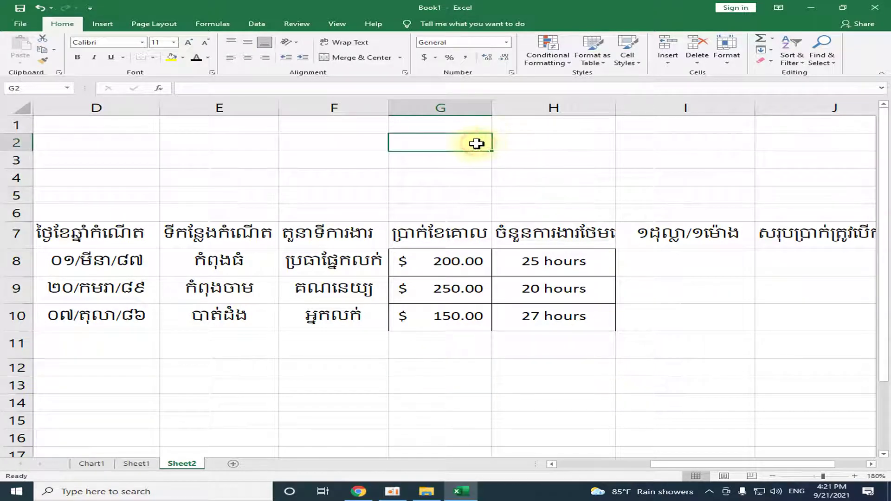
{"action": "type", "text": "1"}
{"action": "left_click", "coordinate": [445, 178]}
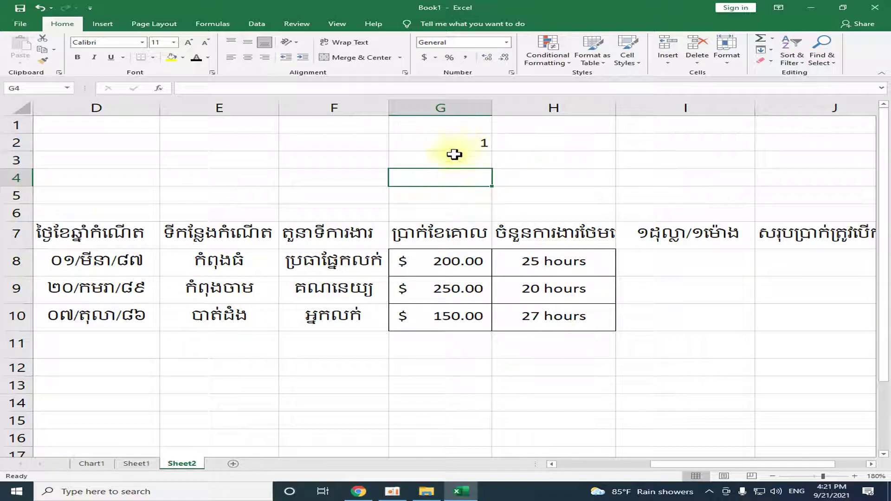
{"action": "left_click", "coordinate": [459, 142]}
{"action": "left_click", "coordinate": [479, 177]}
{"action": "left_click", "coordinate": [465, 142]}
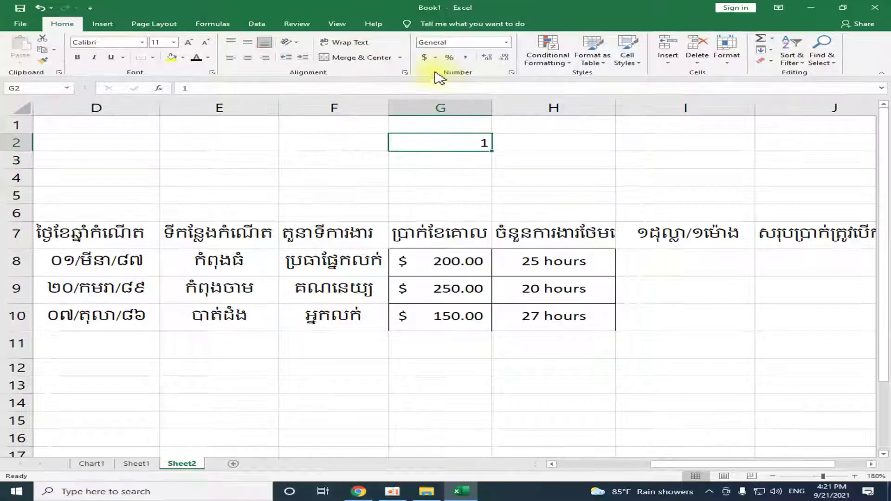
{"action": "left_click", "coordinate": [423, 57]}
- Fill G2's $1.00 down through G5
{"action": "left_click", "coordinate": [453, 162]}
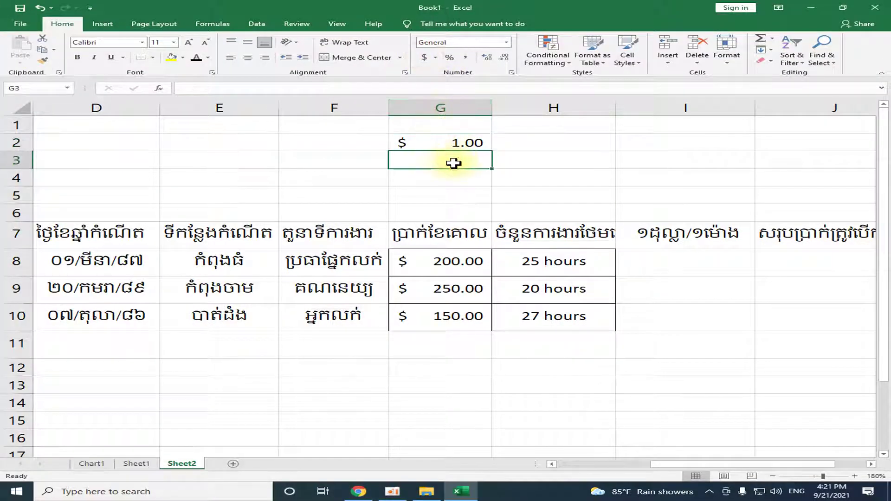
{"action": "left_click", "coordinate": [454, 143]}
{"action": "left_click_drag", "start_coordinate": [491, 151], "coordinate": [488, 196]}
{"action": "left_click", "coordinate": [457, 176]}
{"action": "left_click", "coordinate": [460, 161]}
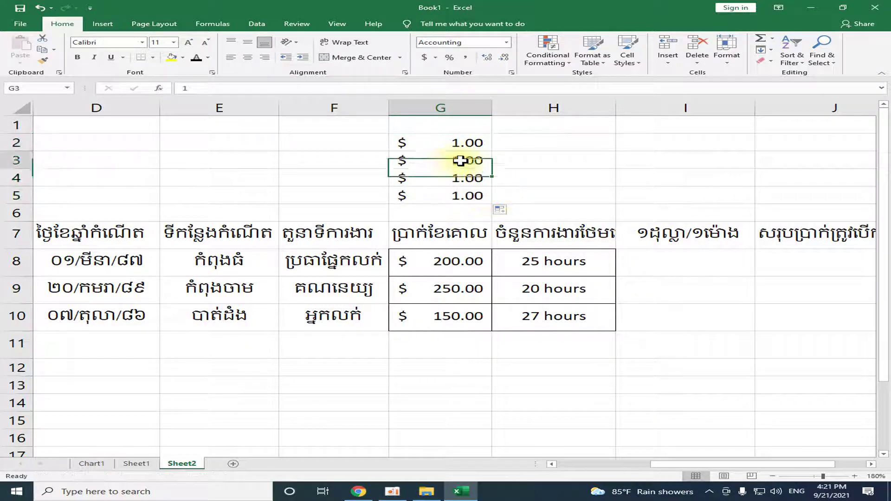